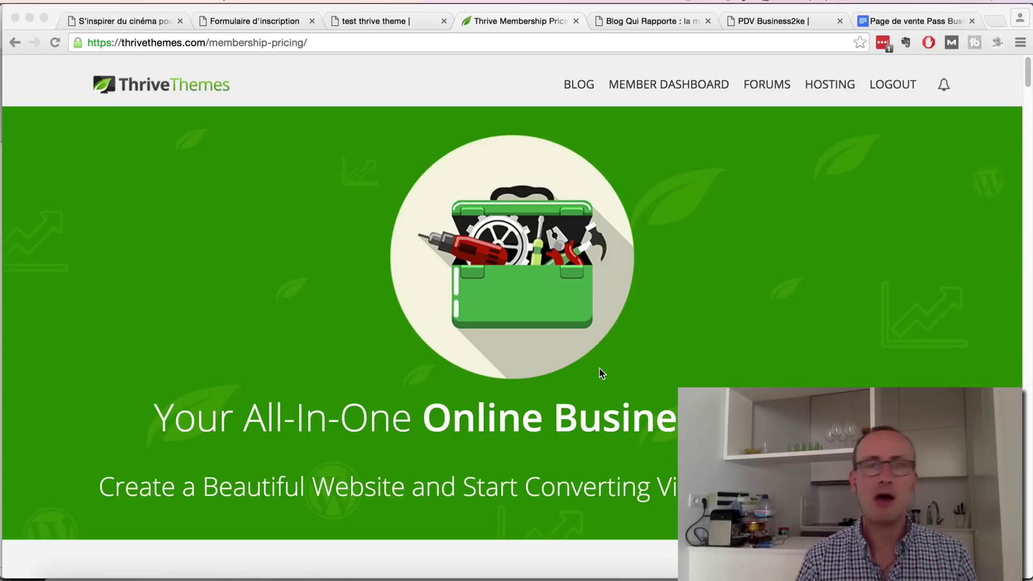
Step: Look through the Thrive Themes membership page, including its member benefits, pricing plans, testimonials and satisfaction guarantee
{"action": "scroll", "coordinate": [143, 285], "scroll_direction": "down", "scroll_amount": 5}
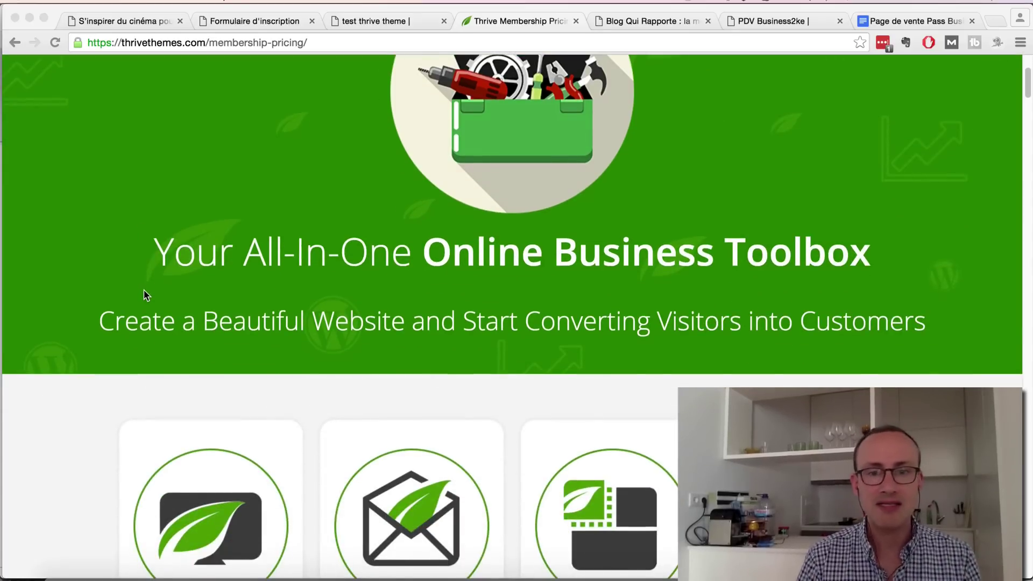
{"action": "scroll", "coordinate": [144, 295], "scroll_direction": "down", "scroll_amount": 7}
{"action": "scroll", "coordinate": [144, 295], "scroll_direction": "down", "scroll_amount": 6}
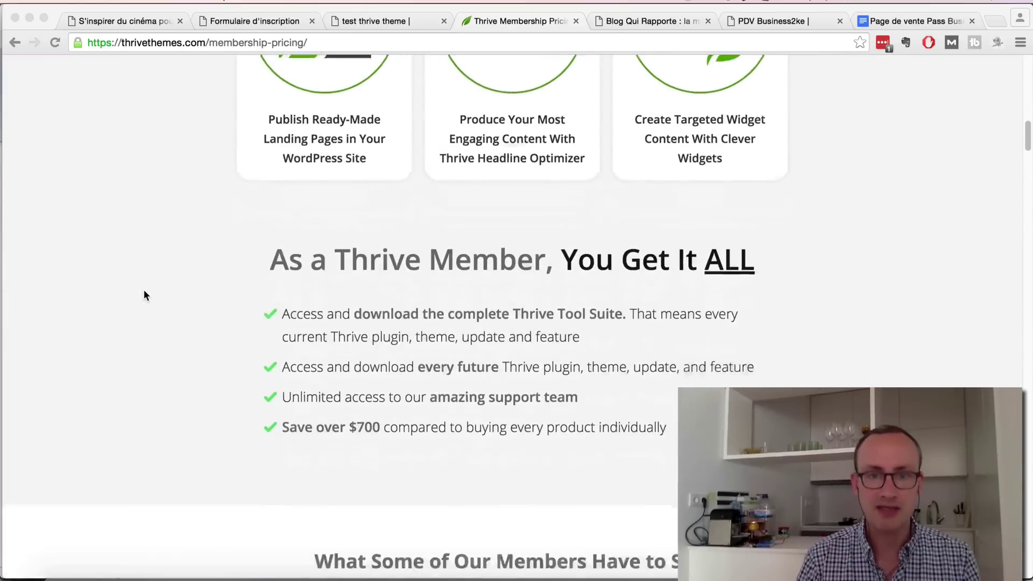
{"action": "scroll", "coordinate": [143, 295], "scroll_direction": "down", "scroll_amount": 20}
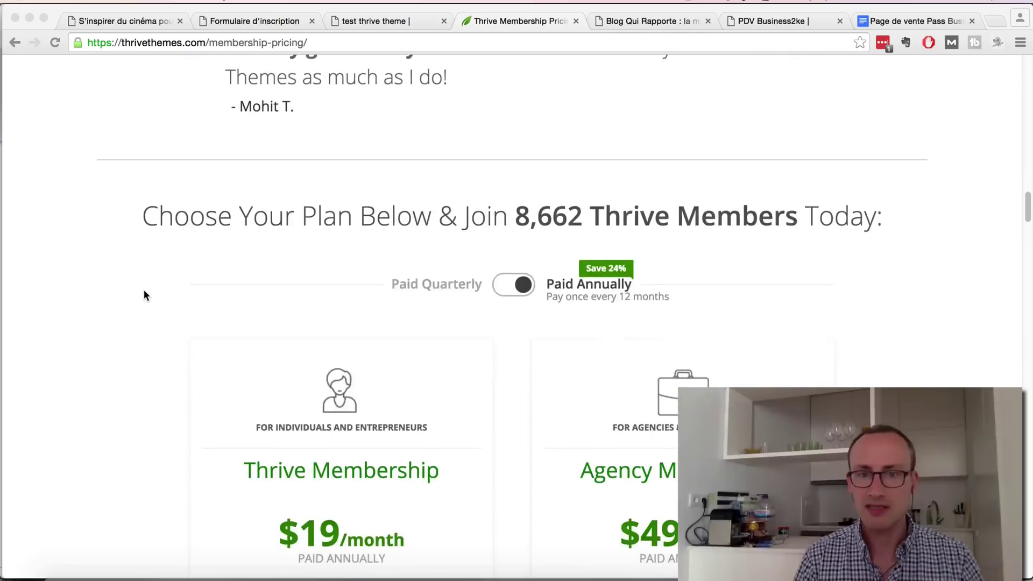
{"action": "scroll", "coordinate": [143, 295], "scroll_direction": "down", "scroll_amount": 20}
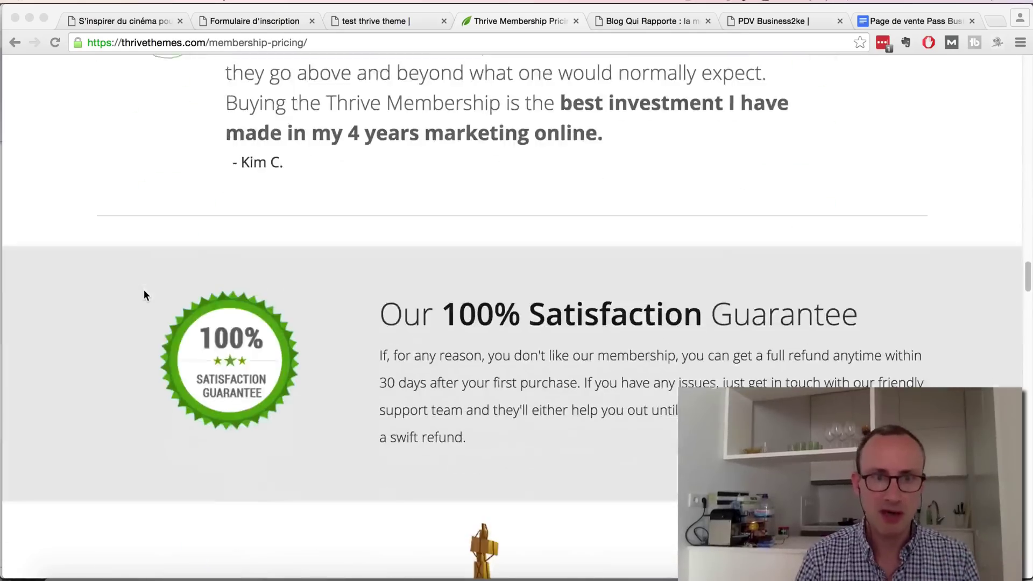
{"action": "scroll", "coordinate": [144, 295], "scroll_direction": "down", "scroll_amount": 15}
{"action": "scroll", "coordinate": [144, 294], "scroll_direction": "up", "scroll_amount": 20}
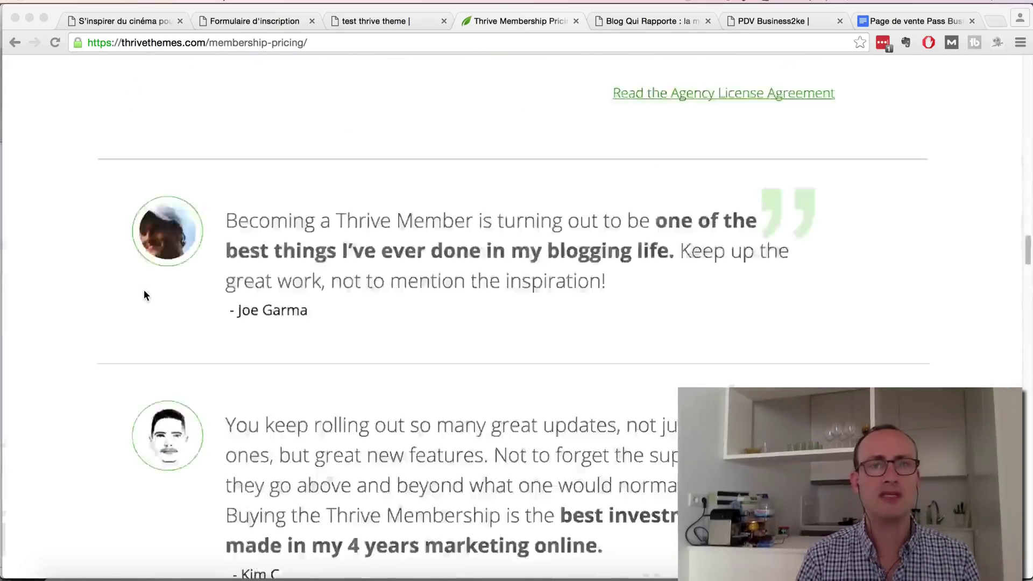
{"action": "scroll", "coordinate": [144, 294], "scroll_direction": "up", "scroll_amount": 20}
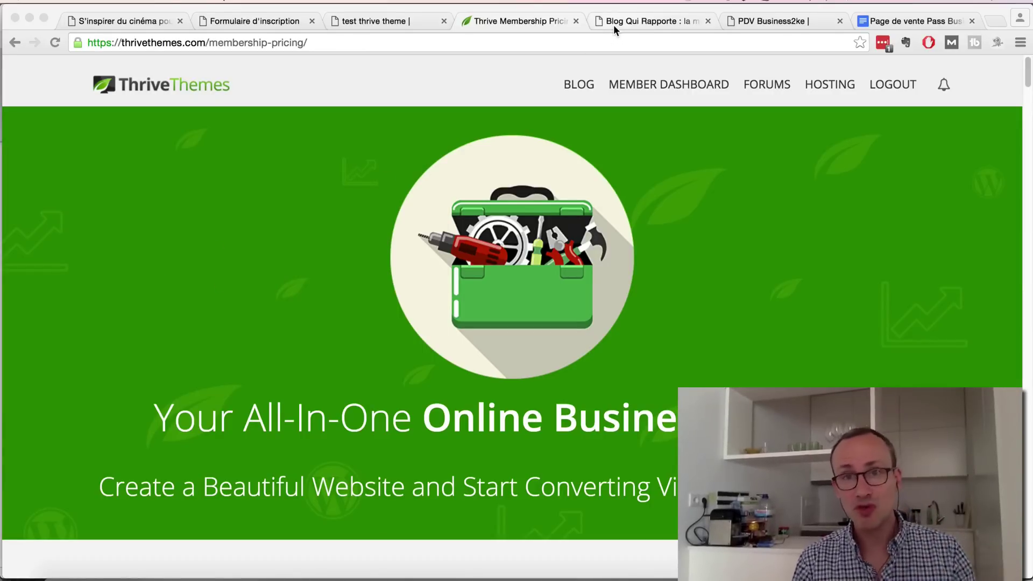
Step: Bring up the Blog Qui Rapporte sales page and skim its introduction and first-step section
{"action": "left_click", "coordinate": [627, 20]}
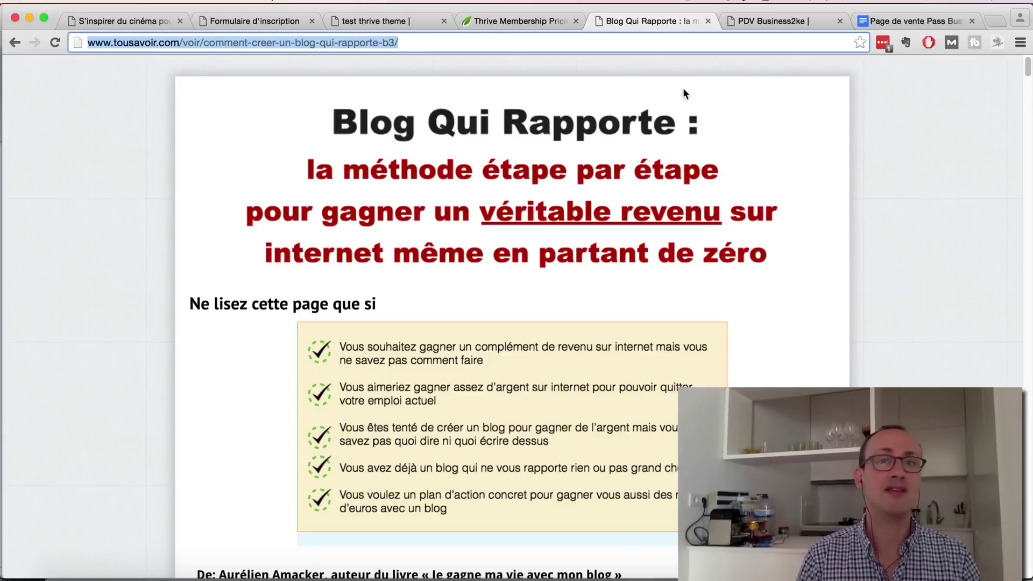
{"action": "scroll", "coordinate": [714, 271], "scroll_direction": "down", "scroll_amount": 3}
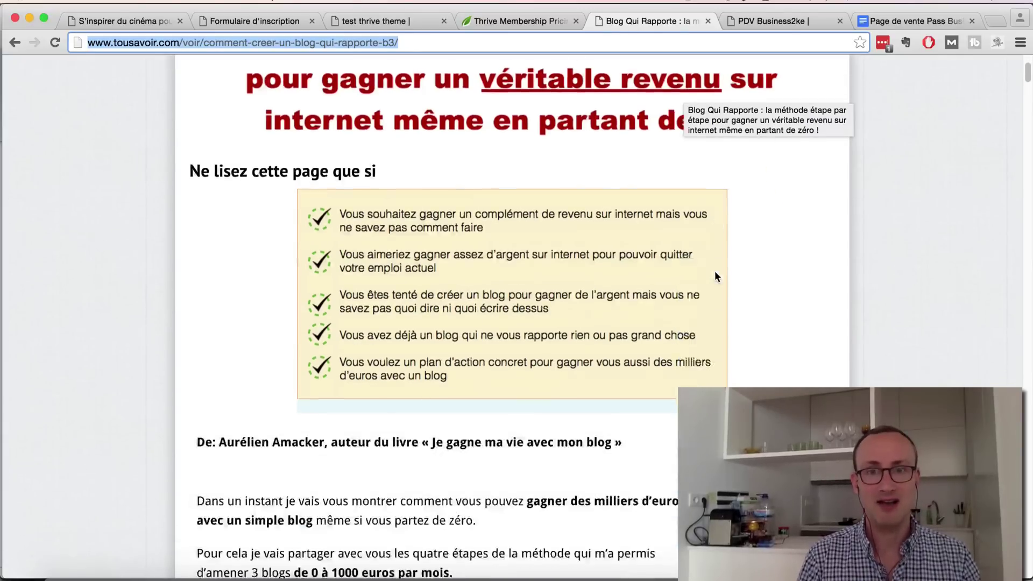
{"action": "scroll", "coordinate": [714, 270], "scroll_direction": "down", "scroll_amount": 18}
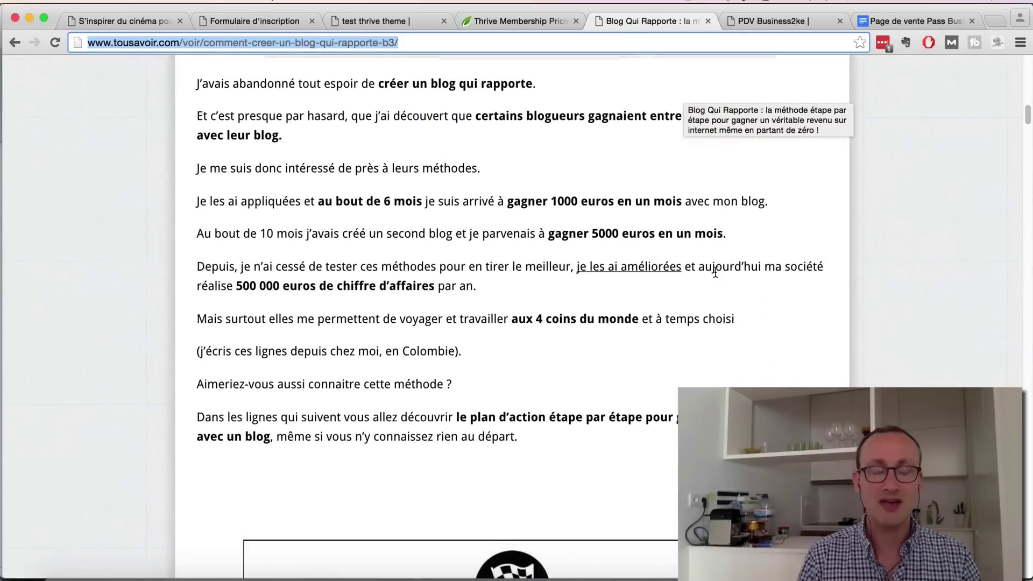
{"action": "scroll", "coordinate": [714, 270], "scroll_direction": "down", "scroll_amount": 8}
{"action": "scroll", "coordinate": [820, 374], "scroll_direction": "down", "scroll_amount": 8}
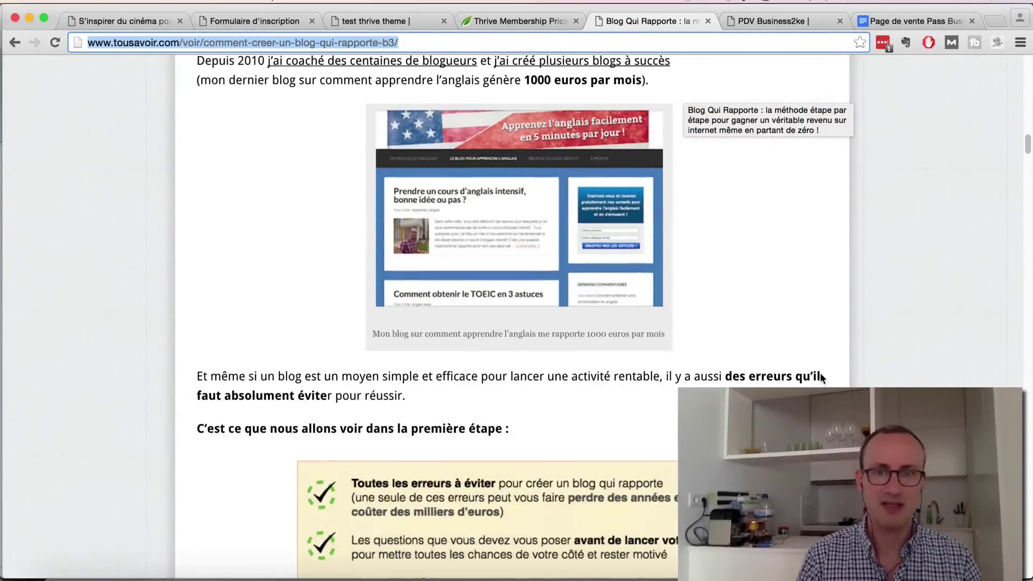
{"action": "scroll", "coordinate": [821, 372], "scroll_direction": "down", "scroll_amount": 18}
{"action": "scroll", "coordinate": [820, 372], "scroll_direction": "up", "scroll_amount": 20}
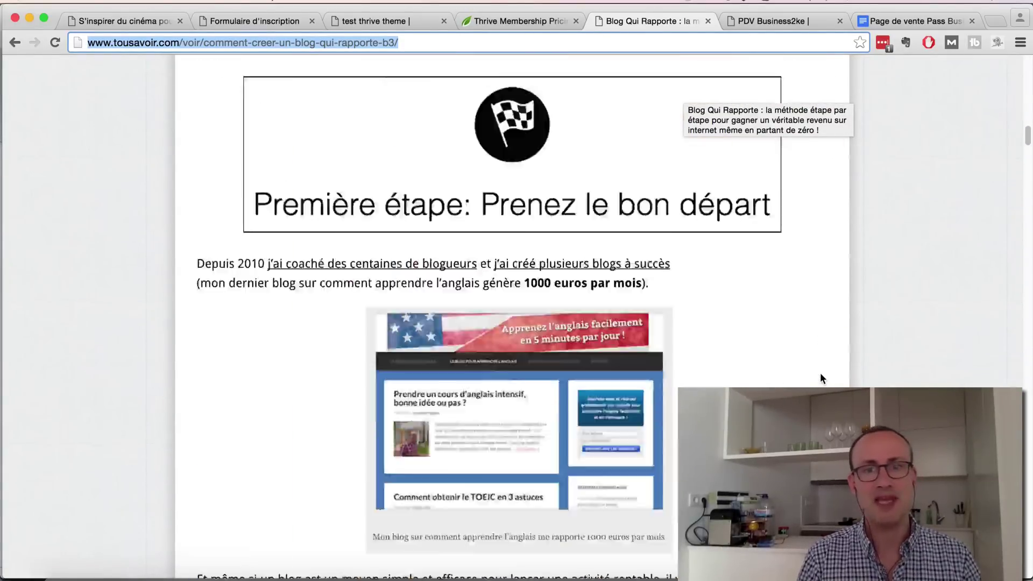
{"action": "scroll", "coordinate": [820, 373], "scroll_direction": "up", "scroll_amount": 15}
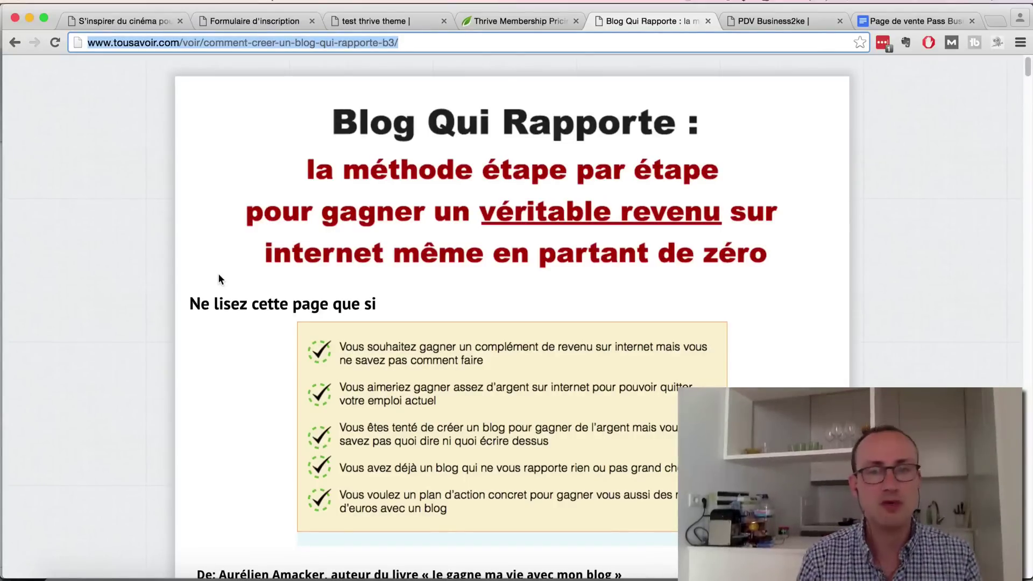
Step: Examine the structure of the Blog Qui Rapporte sales page from its headline through the four steps of the method
{"action": "scroll", "coordinate": [103, 321], "scroll_direction": "down", "scroll_amount": 2}
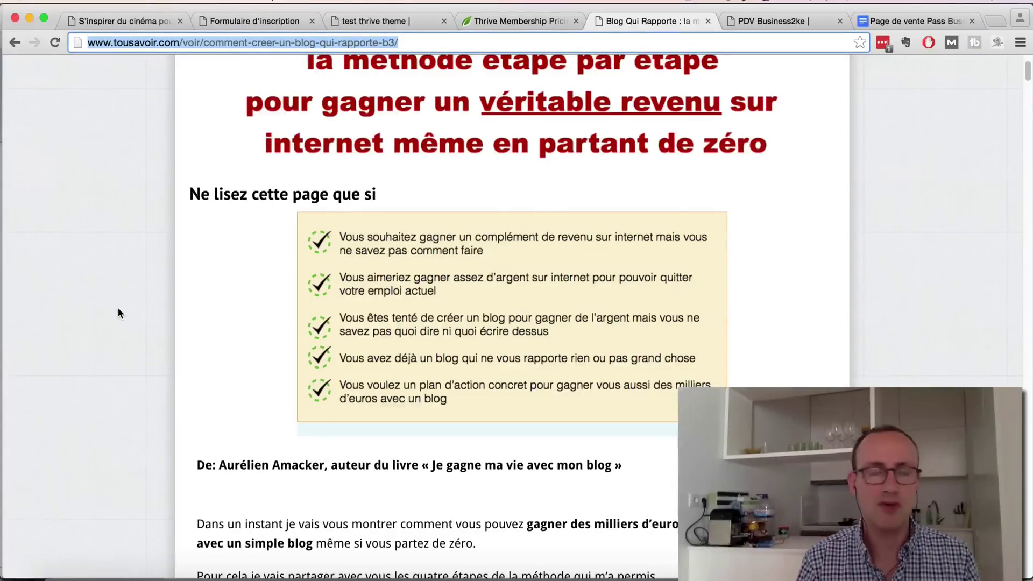
{"action": "scroll", "coordinate": [277, 255], "scroll_direction": "up", "scroll_amount": 2}
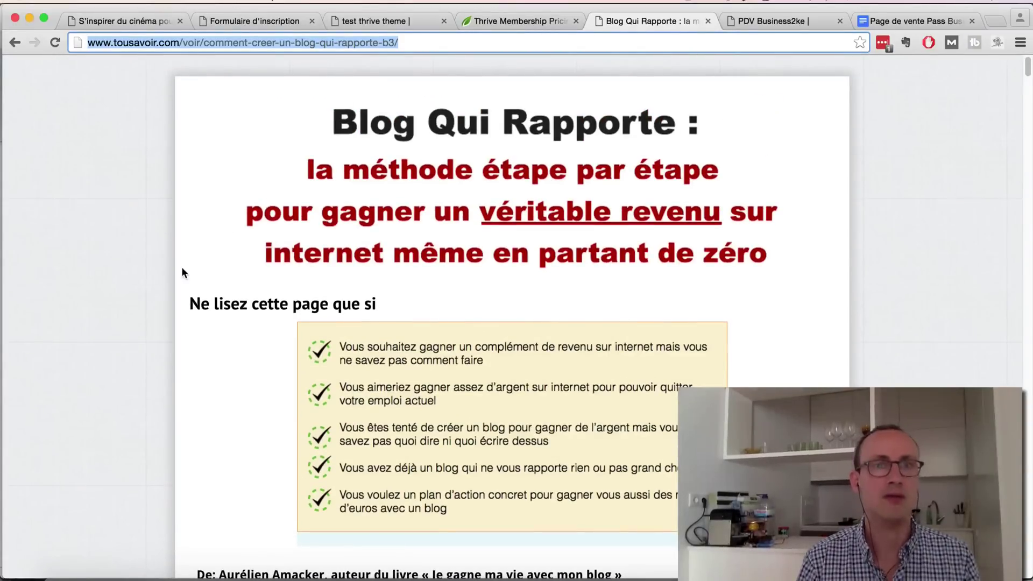
{"action": "scroll", "coordinate": [182, 269], "scroll_direction": "down", "scroll_amount": 1}
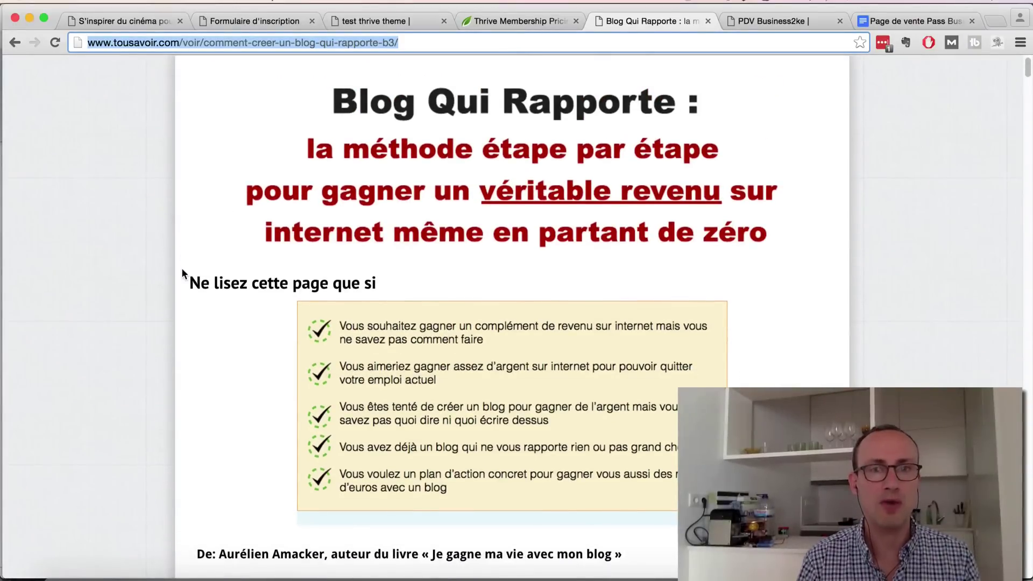
{"action": "scroll", "coordinate": [182, 272], "scroll_direction": "down", "scroll_amount": 10}
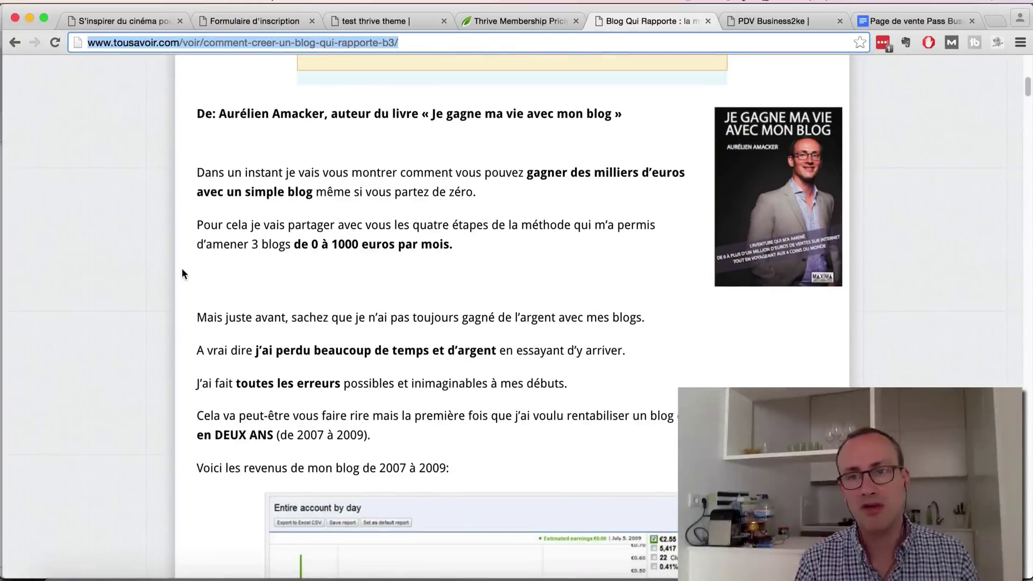
{"action": "scroll", "coordinate": [182, 270], "scroll_direction": "down", "scroll_amount": 10}
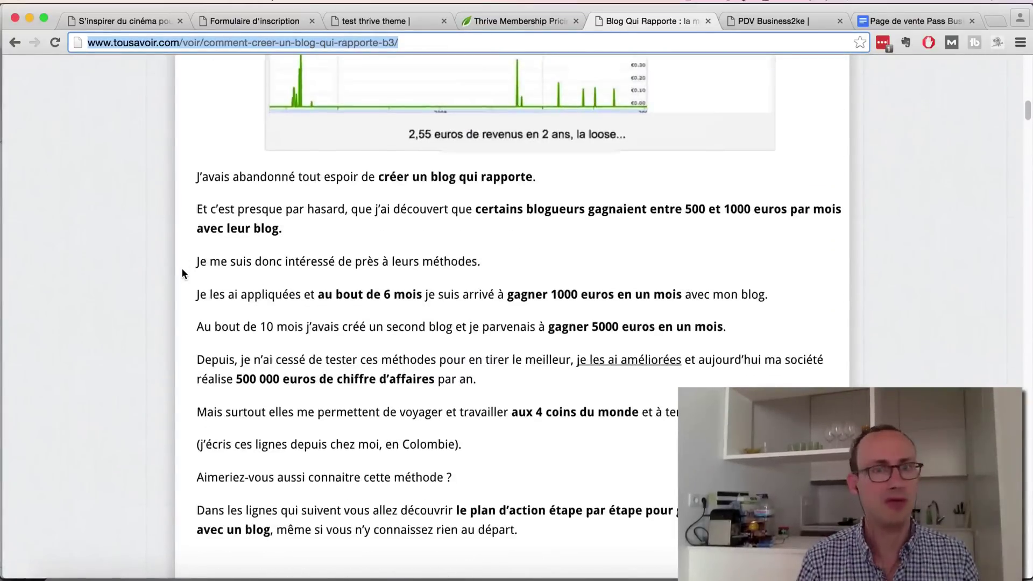
{"action": "scroll", "coordinate": [182, 272], "scroll_direction": "down", "scroll_amount": 5}
{"action": "scroll", "coordinate": [182, 272], "scroll_direction": "down", "scroll_amount": 4}
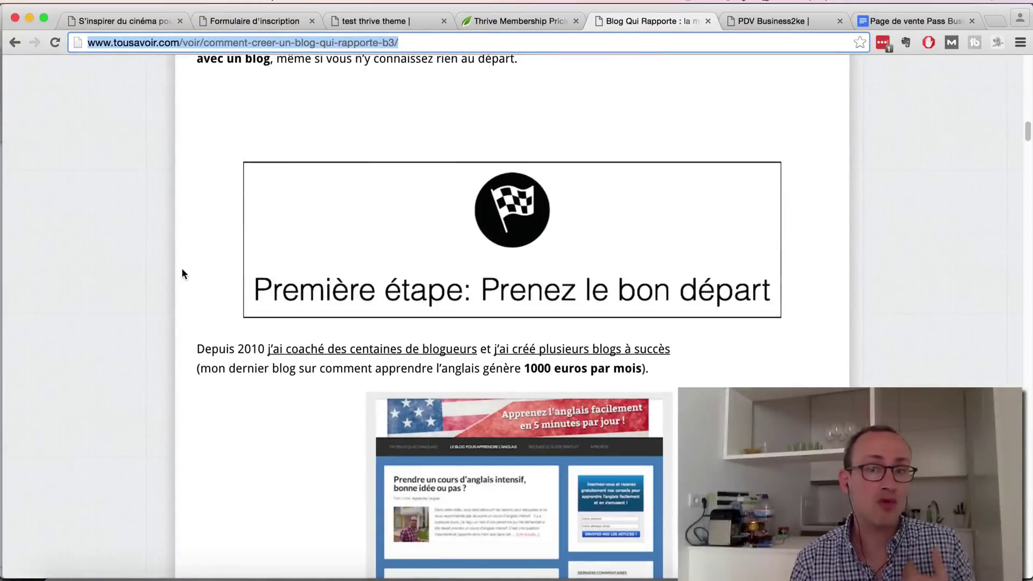
{"action": "scroll", "coordinate": [181, 273], "scroll_direction": "down", "scroll_amount": 7}
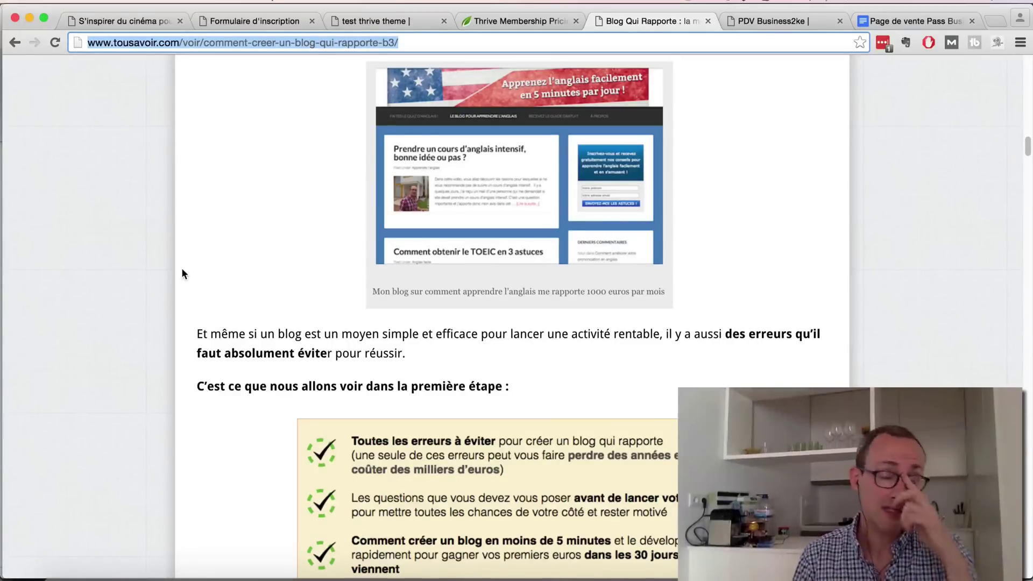
{"action": "scroll", "coordinate": [182, 273], "scroll_direction": "down", "scroll_amount": 5}
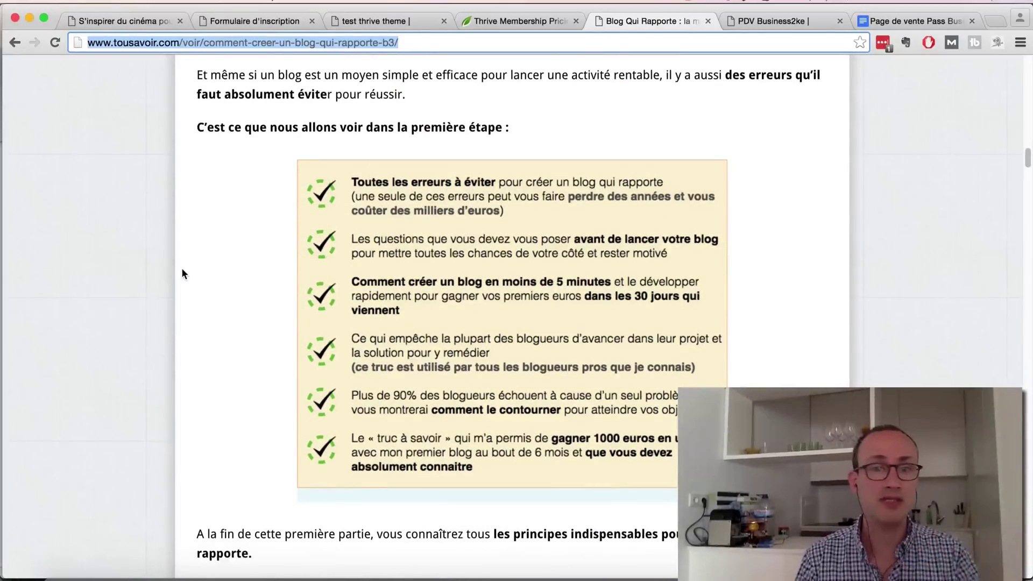
{"action": "scroll", "coordinate": [182, 274], "scroll_direction": "down", "scroll_amount": 15}
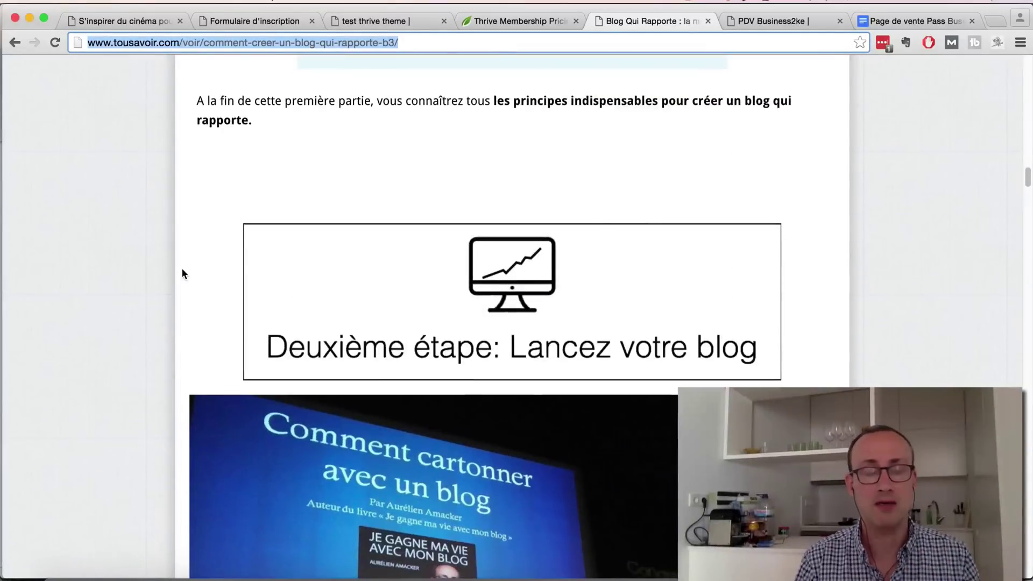
{"action": "scroll", "coordinate": [182, 273], "scroll_direction": "down", "scroll_amount": 15}
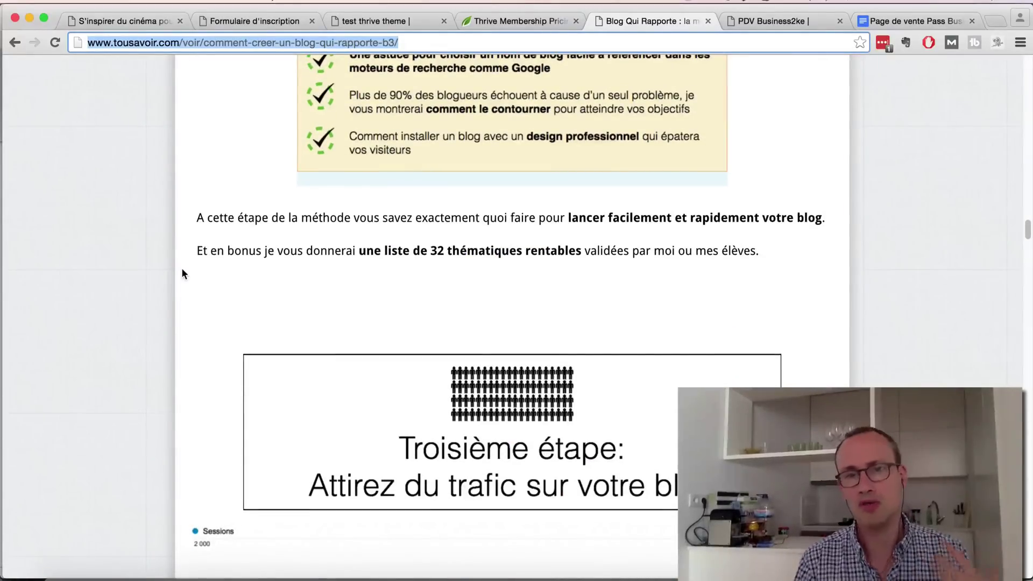
{"action": "scroll", "coordinate": [182, 273], "scroll_direction": "down", "scroll_amount": 7}
{"action": "scroll", "coordinate": [184, 271], "scroll_direction": "down", "scroll_amount": 20}
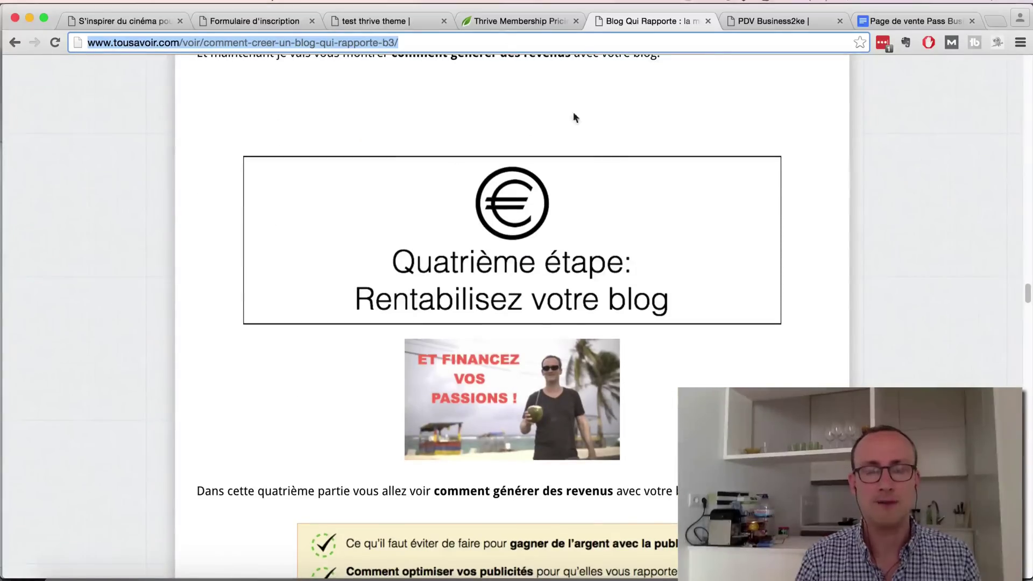
{"action": "scroll", "coordinate": [653, 182], "scroll_direction": "up", "scroll_amount": 20}
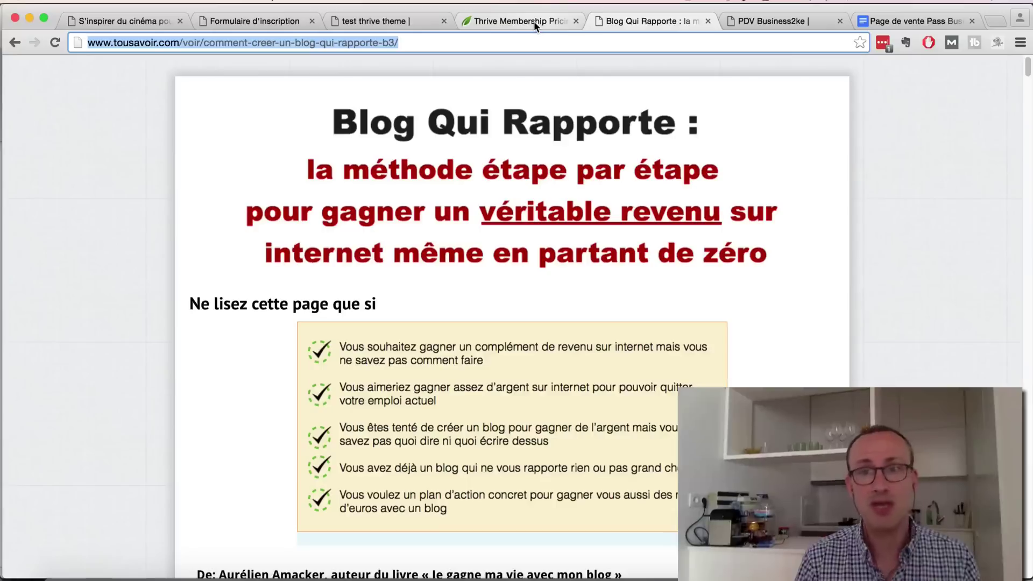
Step: Review the PDV Business2ke sales page in Thrive Content Builder, from its headline down to the "La machine à vendre" section
{"action": "left_click", "coordinate": [776, 20]}
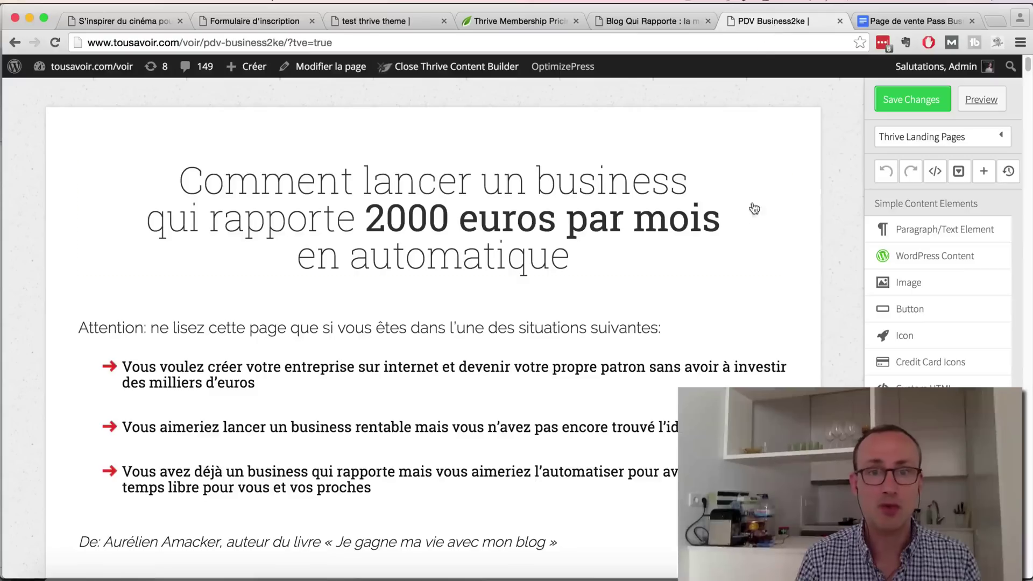
{"action": "scroll", "coordinate": [752, 226], "scroll_direction": "down", "scroll_amount": 15}
{"action": "scroll", "coordinate": [749, 224], "scroll_direction": "down", "scroll_amount": 10}
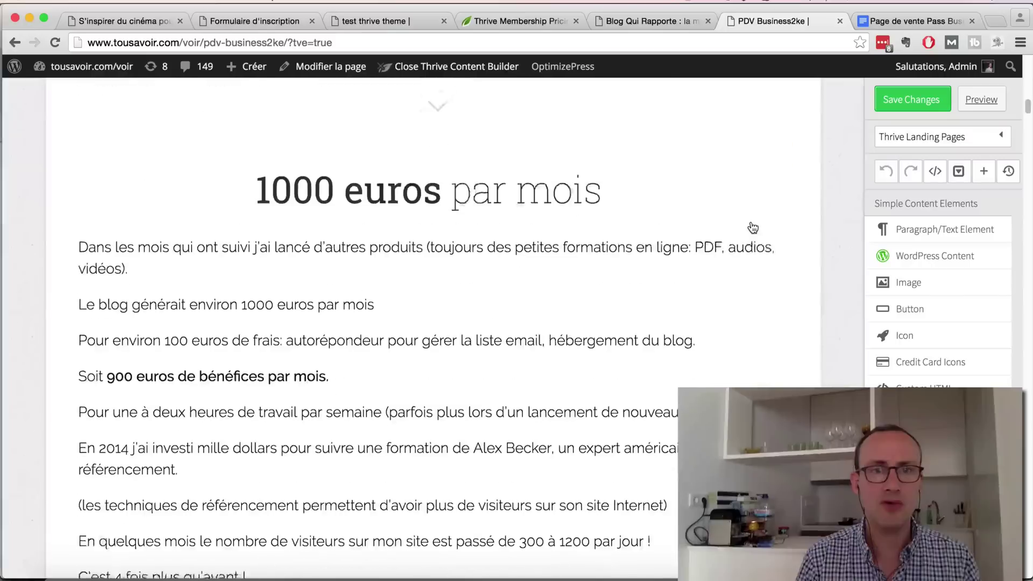
{"action": "scroll", "coordinate": [431, 322], "scroll_direction": "down", "scroll_amount": 8}
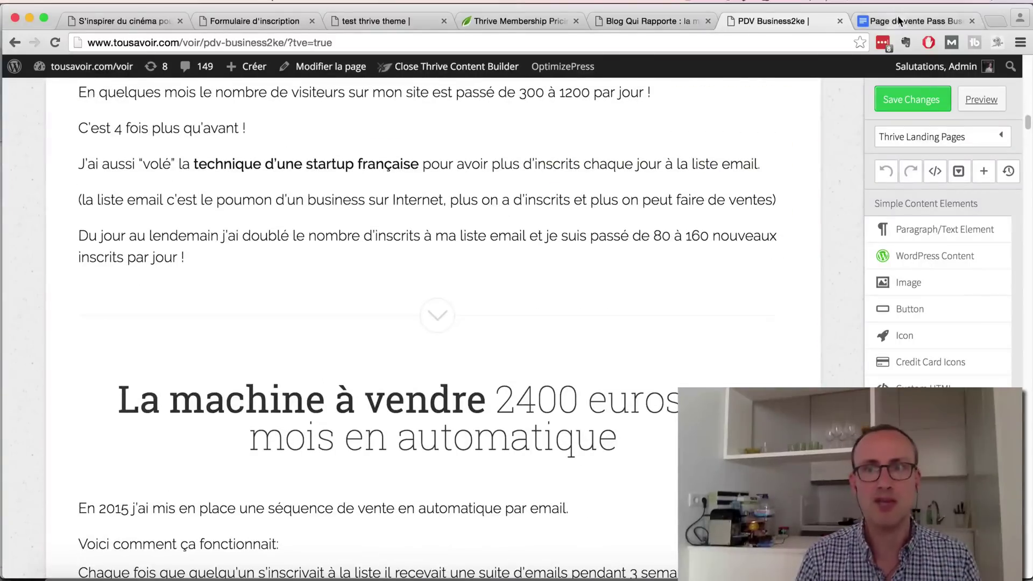
Step: Bring up the "Page de vente Pass Business" draft in Google Docs and skim it from the possible titles to Module 2
{"action": "left_click", "coordinate": [915, 21]}
{"action": "scroll", "coordinate": [570, 238], "scroll_direction": "down", "scroll_amount": 10}
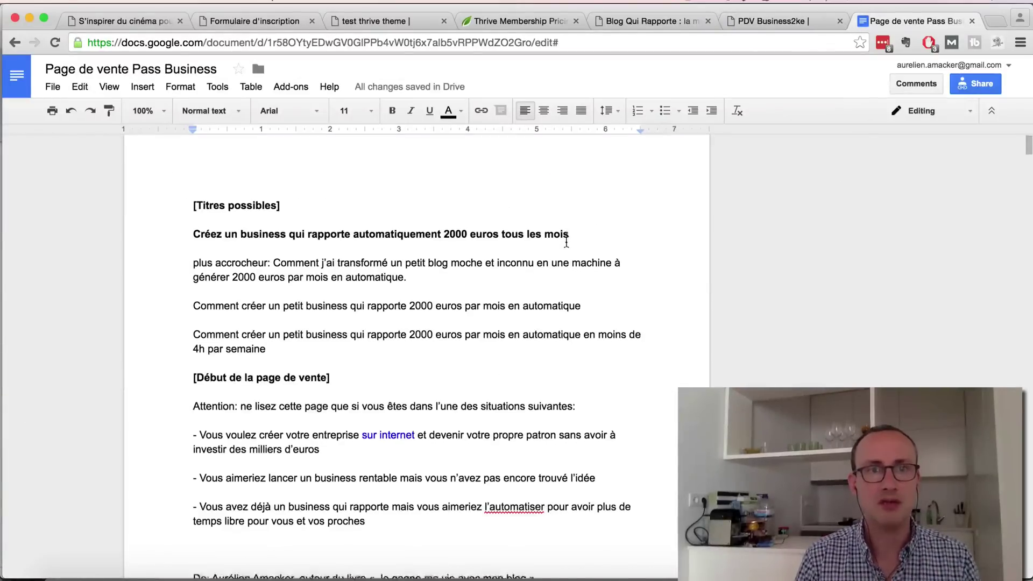
{"action": "scroll", "coordinate": [566, 242], "scroll_direction": "down", "scroll_amount": 12}
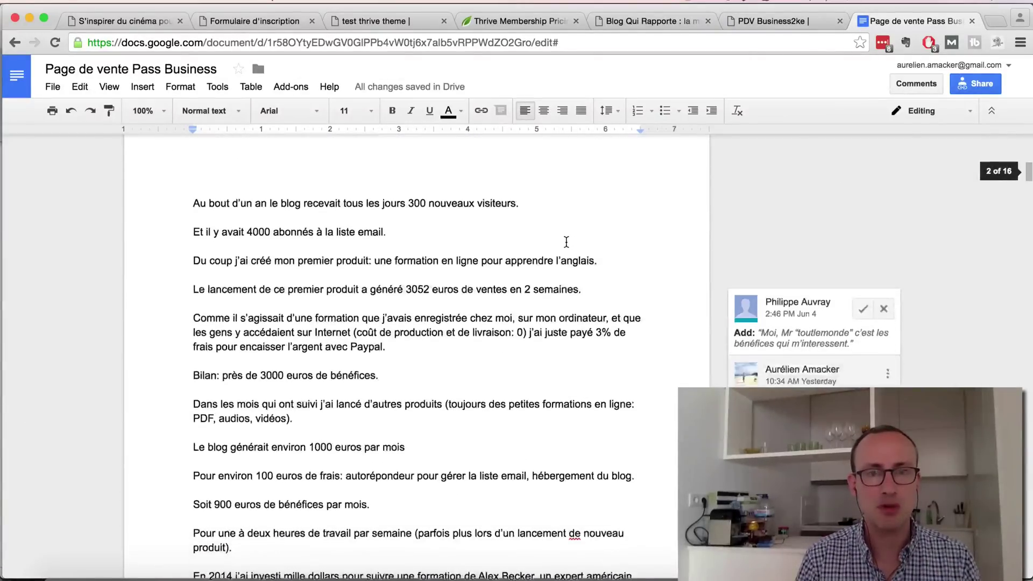
{"action": "scroll", "coordinate": [566, 242], "scroll_direction": "down", "scroll_amount": 6}
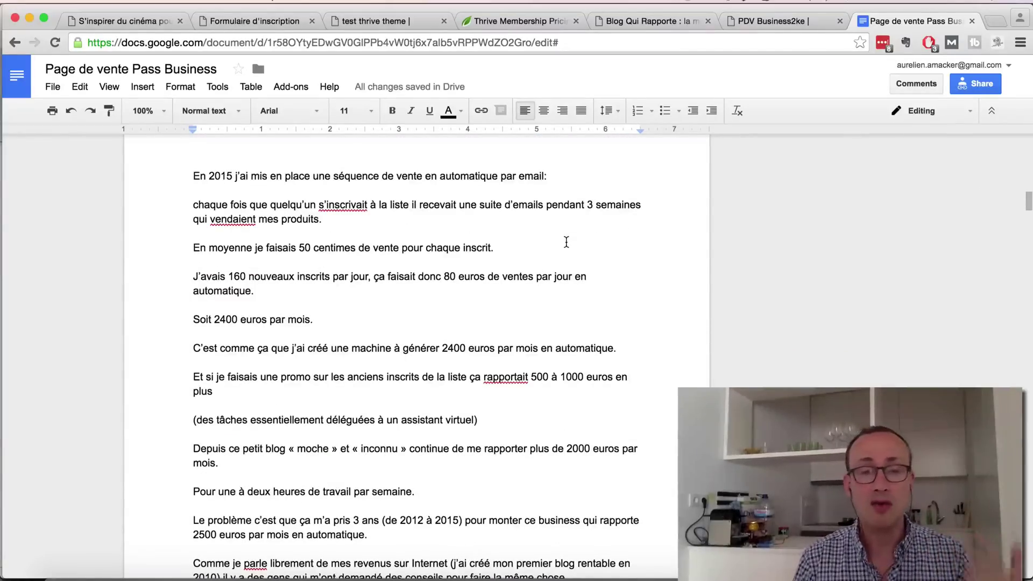
{"action": "scroll", "coordinate": [566, 242], "scroll_direction": "down", "scroll_amount": 5}
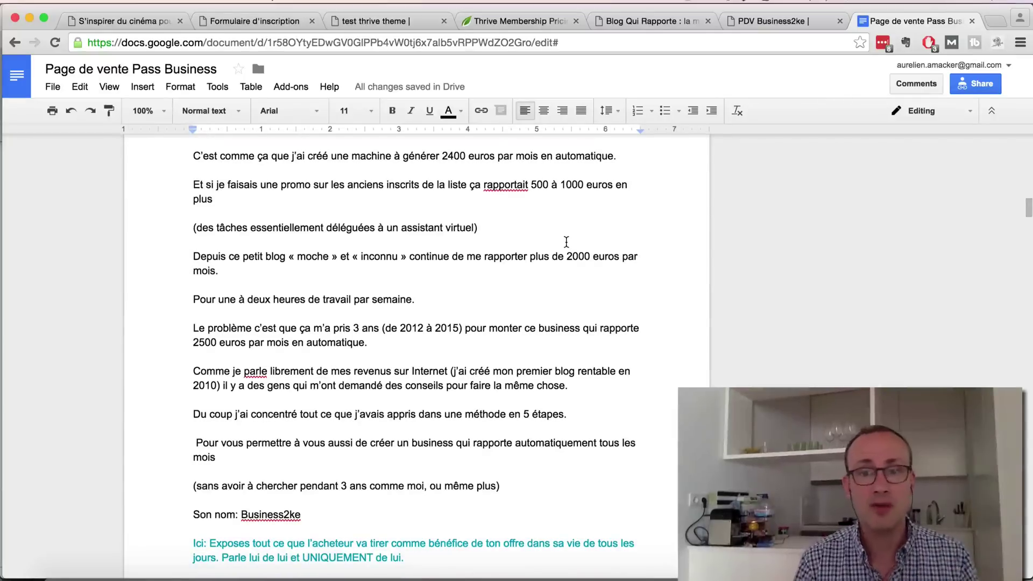
{"action": "scroll", "coordinate": [566, 241], "scroll_direction": "down", "scroll_amount": 5}
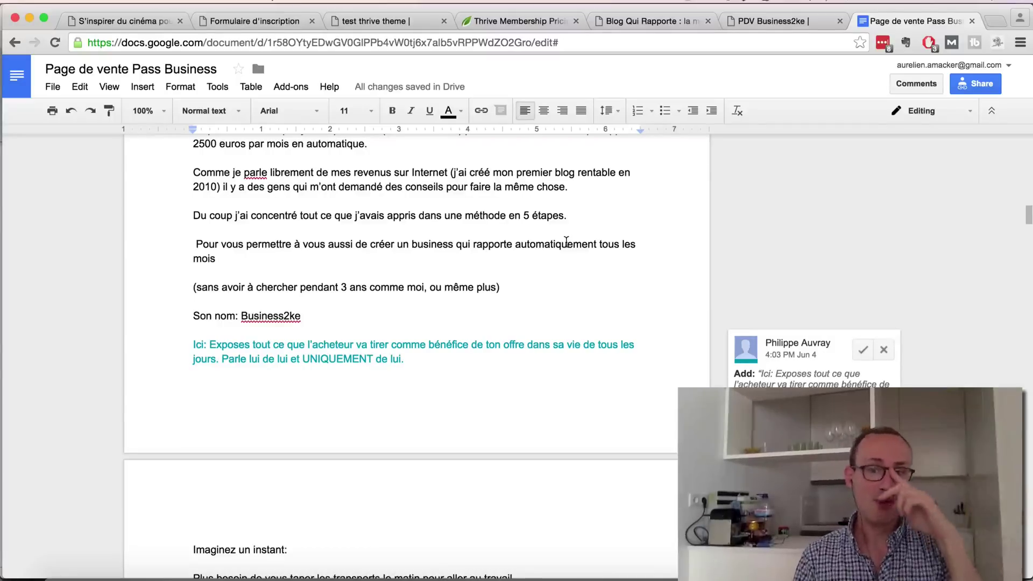
{"action": "scroll", "coordinate": [567, 241], "scroll_direction": "down", "scroll_amount": 4}
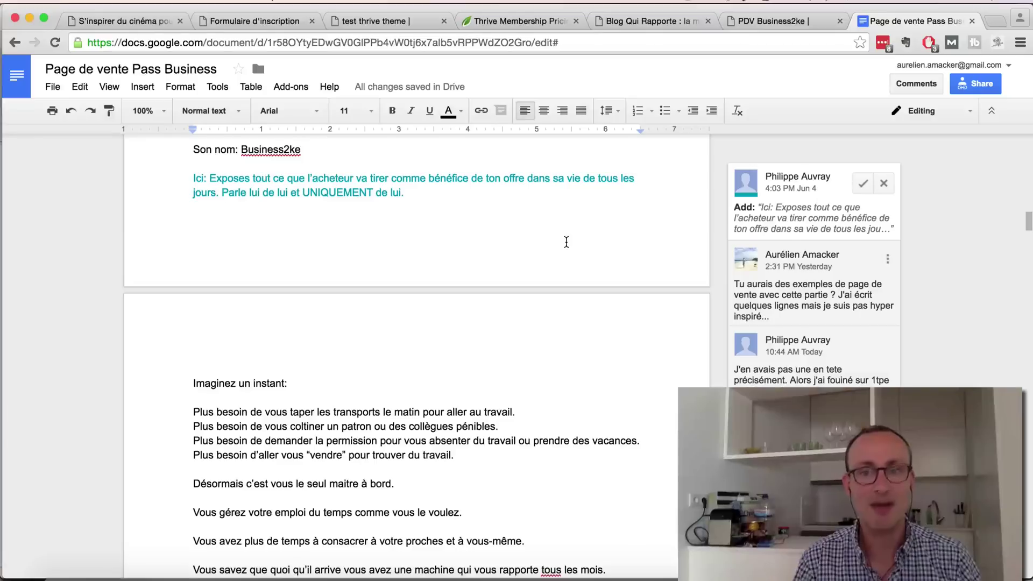
{"action": "scroll", "coordinate": [566, 241], "scroll_direction": "down", "scroll_amount": 20}
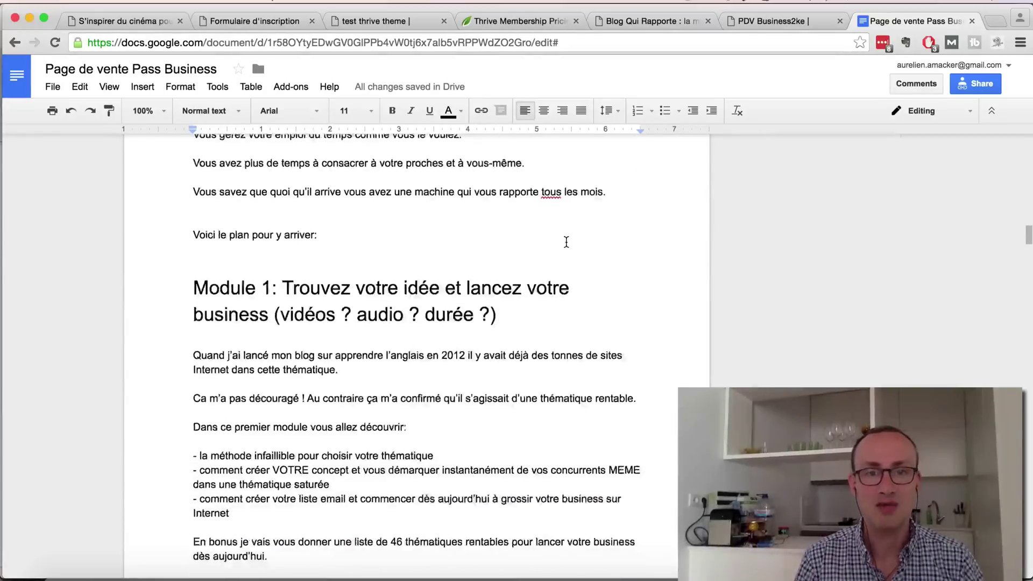
{"action": "scroll", "coordinate": [566, 241], "scroll_direction": "down", "scroll_amount": 5}
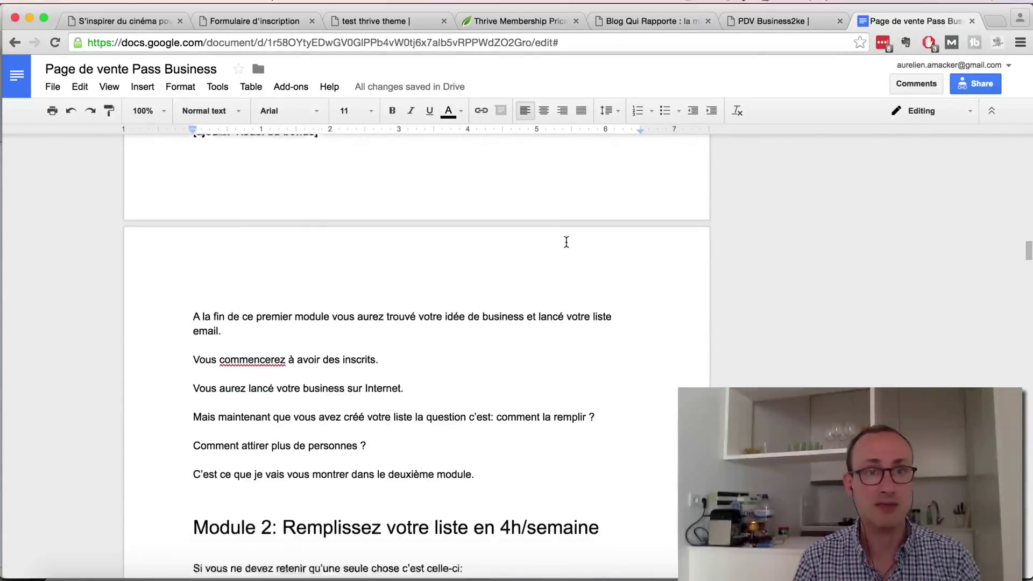
Step: Return to the PDV Business2ke page in Thrive Content Builder and look over its headline and opening bullet list
{"action": "left_click", "coordinate": [779, 24]}
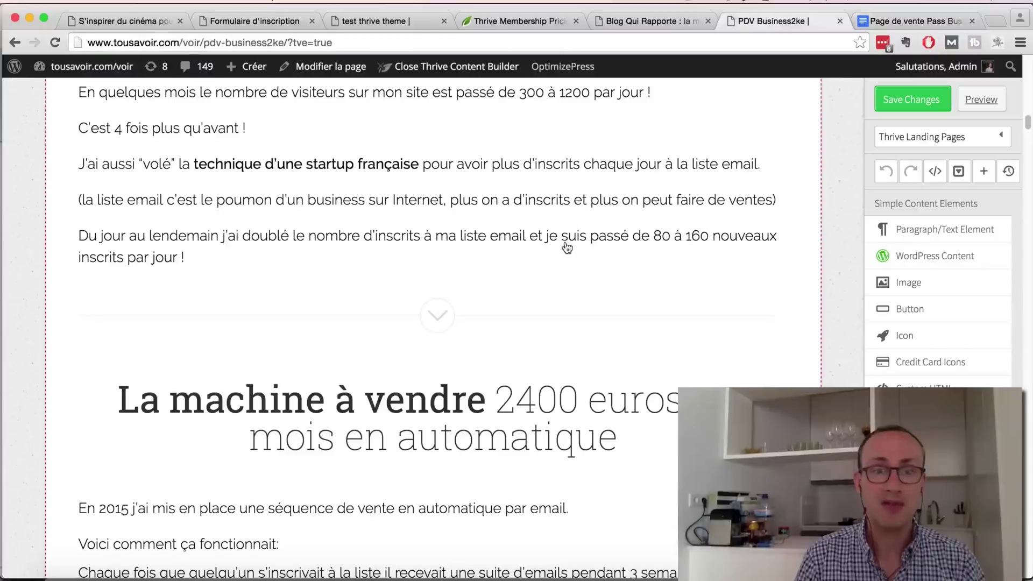
{"action": "scroll", "coordinate": [567, 248], "scroll_direction": "up", "scroll_amount": 10}
{"action": "scroll", "coordinate": [567, 248], "scroll_direction": "up", "scroll_amount": 10}
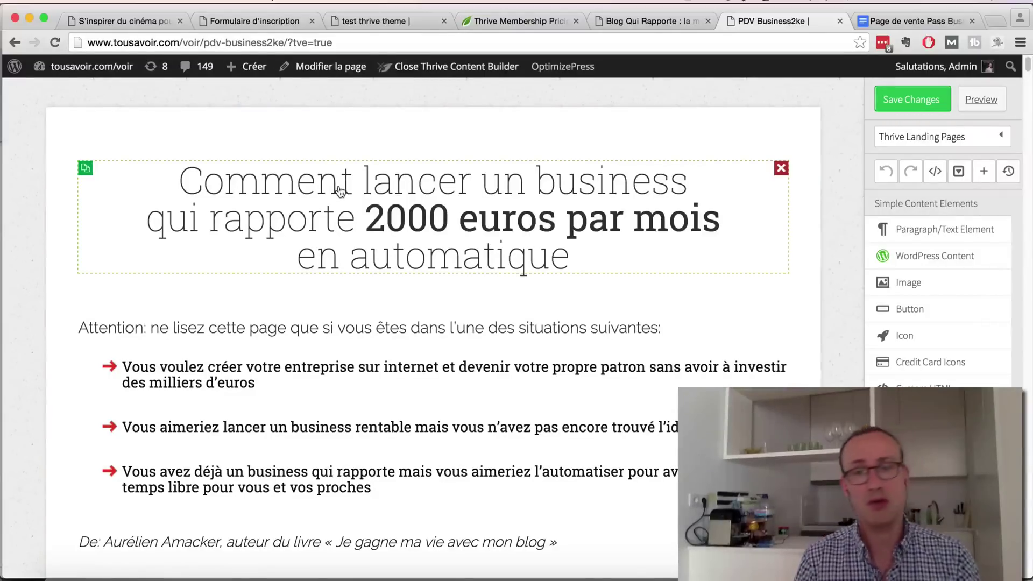
{"action": "scroll", "coordinate": [341, 293], "scroll_direction": "down", "scroll_amount": 5}
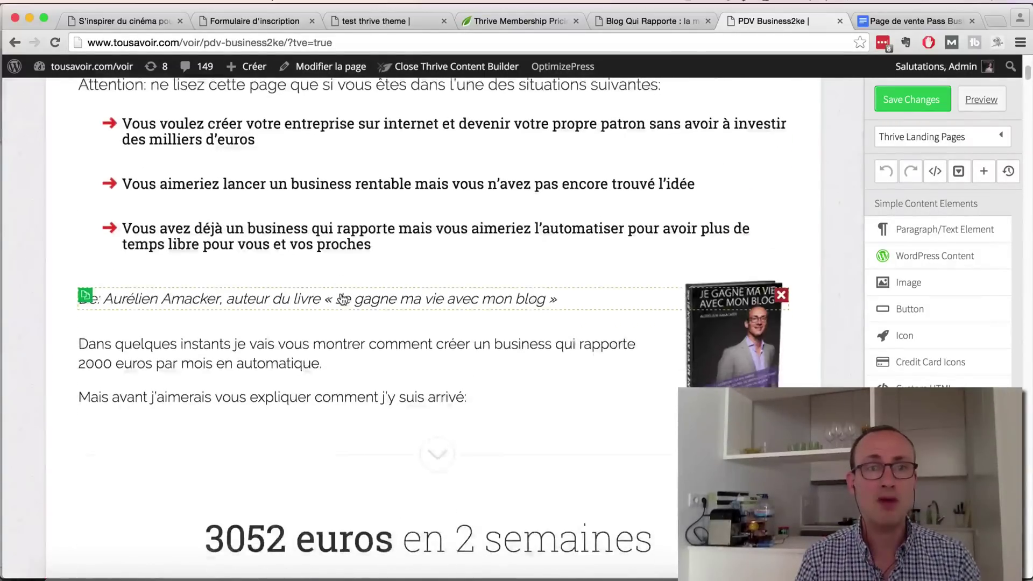
{"action": "scroll", "coordinate": [341, 299], "scroll_direction": "up", "scroll_amount": 4}
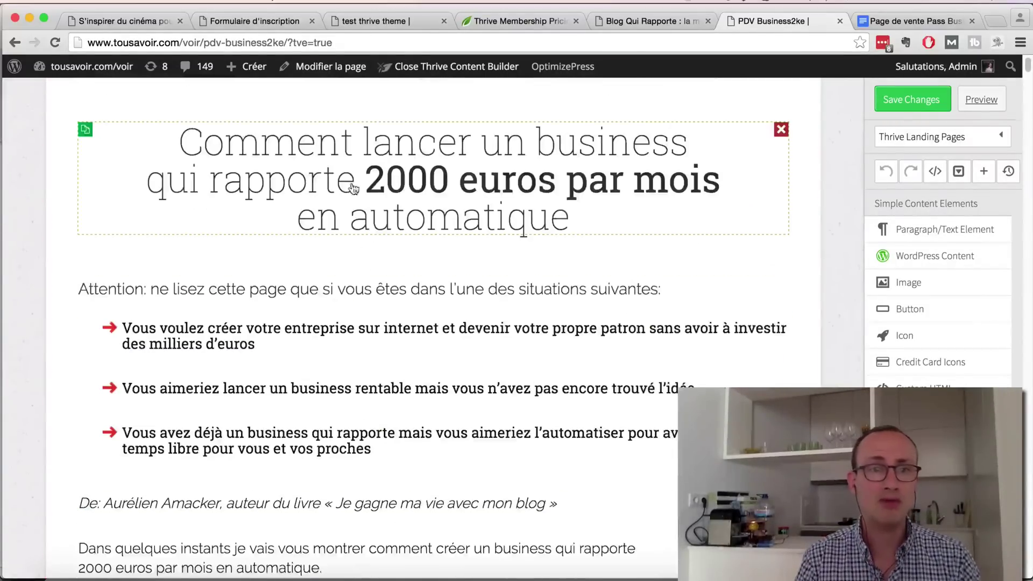
Step: Insert "oe" into the word "Comment" in the page headline, remove it again, and leave the headline's text editing
{"action": "left_click", "coordinate": [133, 155]}
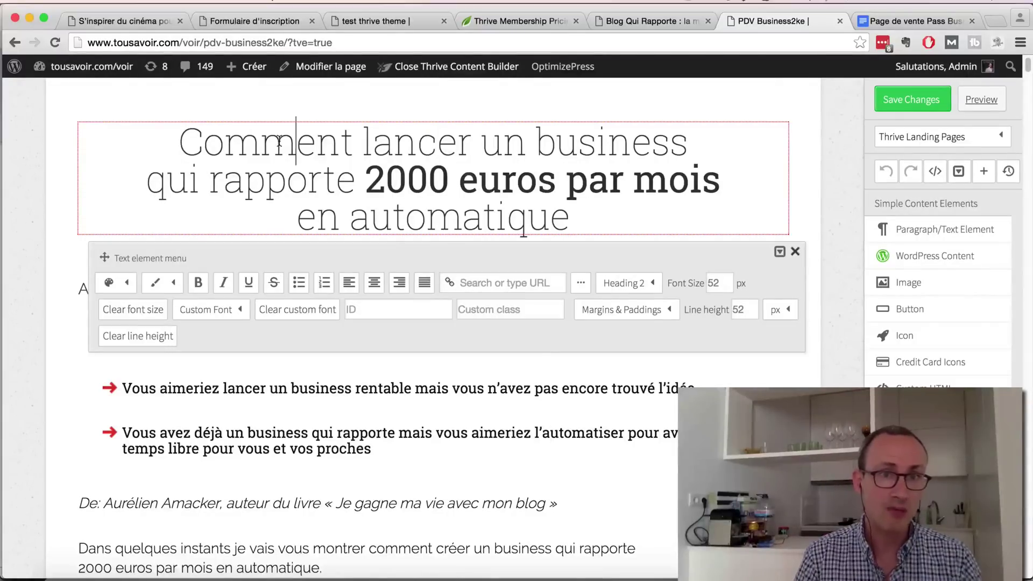
{"action": "type", "text": "oe"}
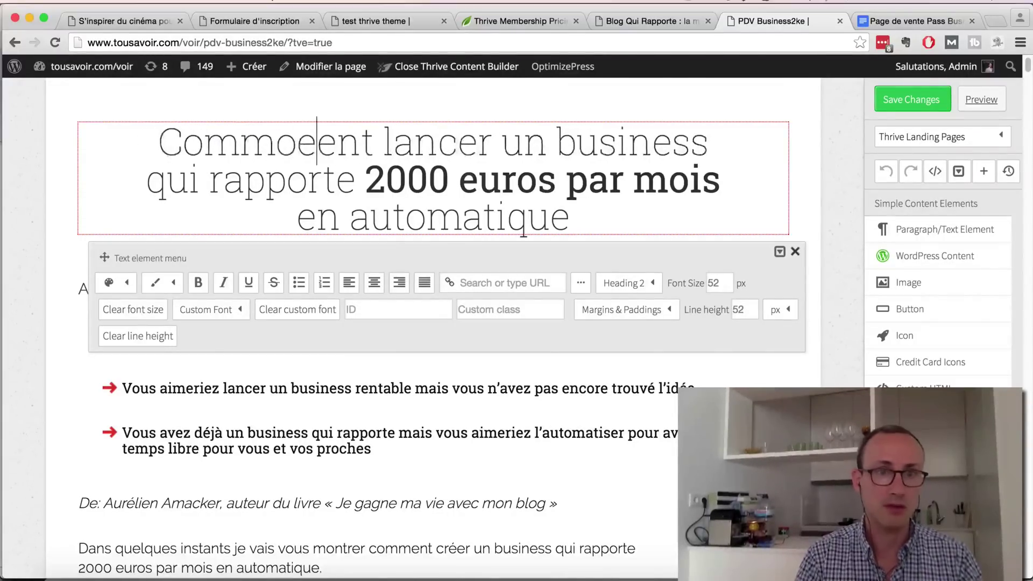
{"action": "key", "text": "BackSpace"}
{"action": "key", "text": "BackSpace"}
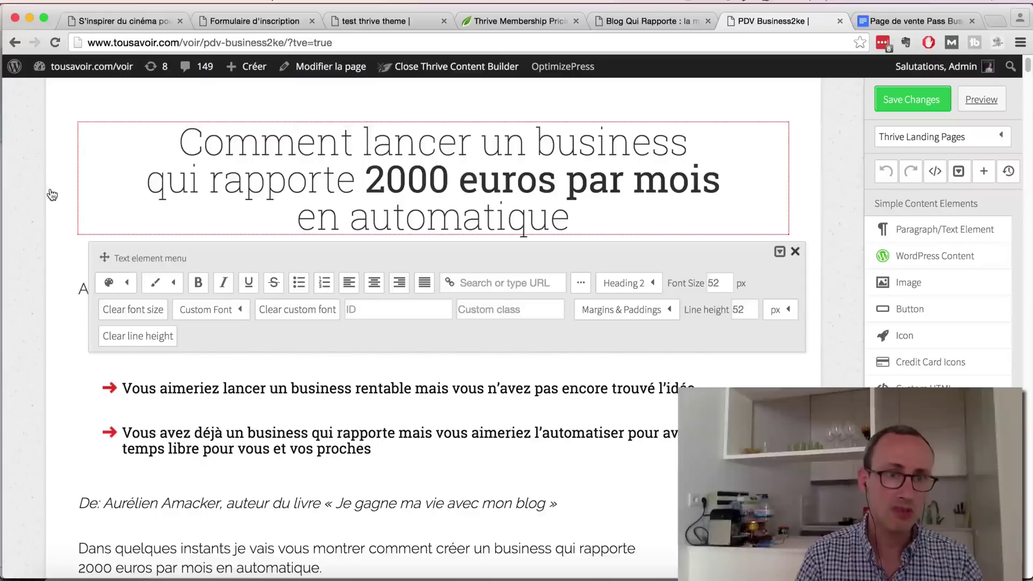
{"action": "left_click", "coordinate": [52, 195]}
Step: Compare the sales page's introduction with the Module 2 heading in the Google Docs draft, ending back on the page
{"action": "scroll", "coordinate": [269, 344], "scroll_direction": "down", "scroll_amount": 5}
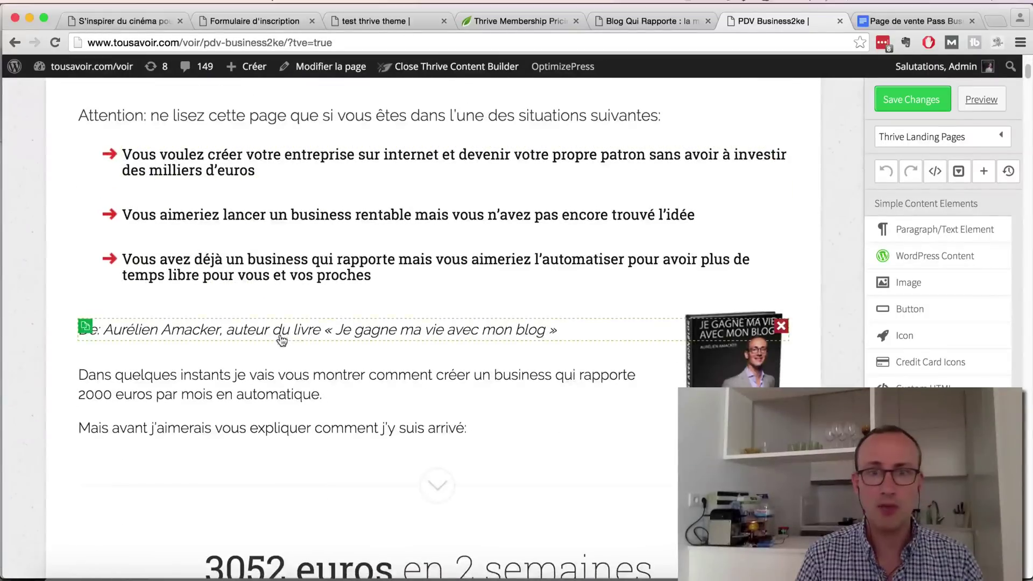
{"action": "scroll", "coordinate": [282, 340], "scroll_direction": "down", "scroll_amount": 4}
{"action": "left_click", "coordinate": [915, 20]}
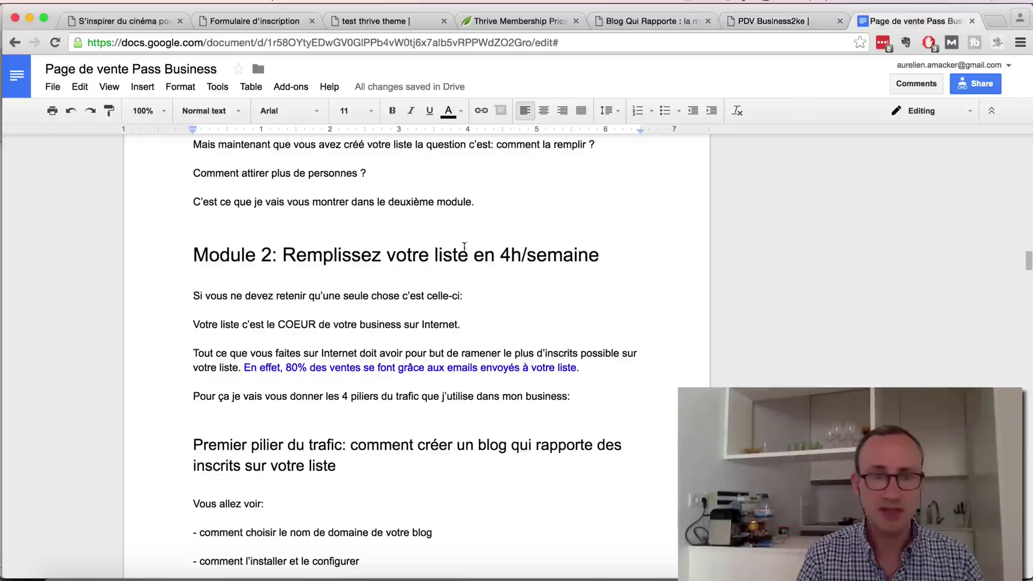
{"action": "left_click_drag", "start_coordinate": [246, 247], "coordinate": [455, 257]}
{"action": "left_click", "coordinate": [770, 21]}
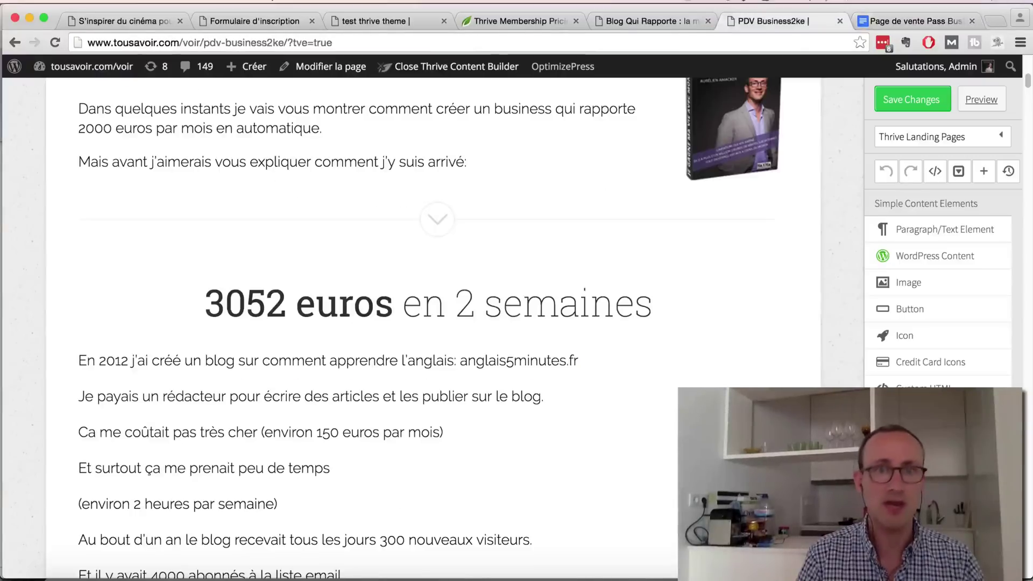
Step: Review the sales page from "3052 euros en 2 semaines" to the "méthode en 5 étapes" paragraph and save the page
{"action": "scroll", "coordinate": [360, 357], "scroll_direction": "down", "scroll_amount": 10}
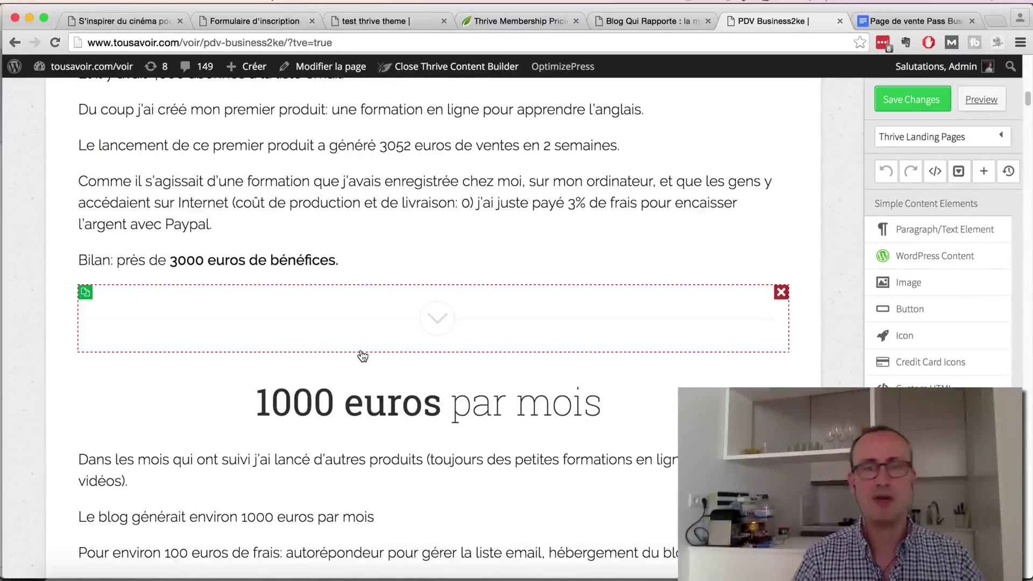
{"action": "scroll", "coordinate": [369, 388], "scroll_direction": "down", "scroll_amount": 5}
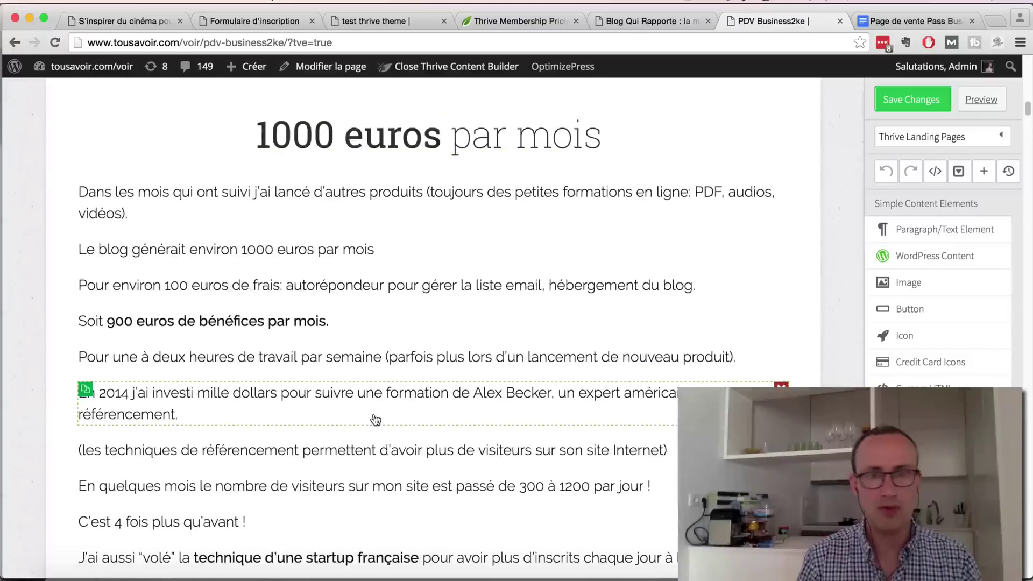
{"action": "scroll", "coordinate": [375, 419], "scroll_direction": "down", "scroll_amount": 9}
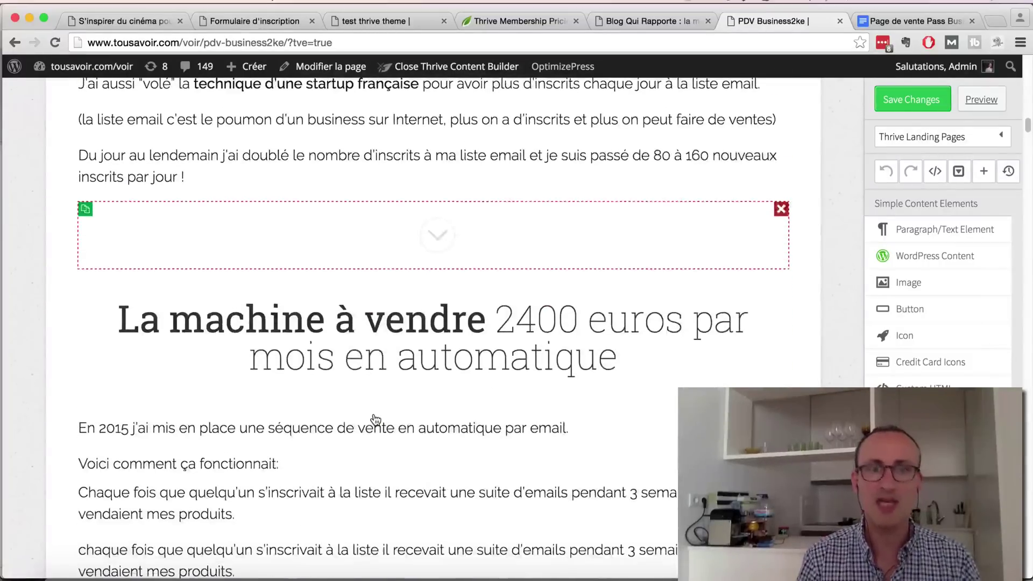
{"action": "scroll", "coordinate": [375, 419], "scroll_direction": "down", "scroll_amount": 3}
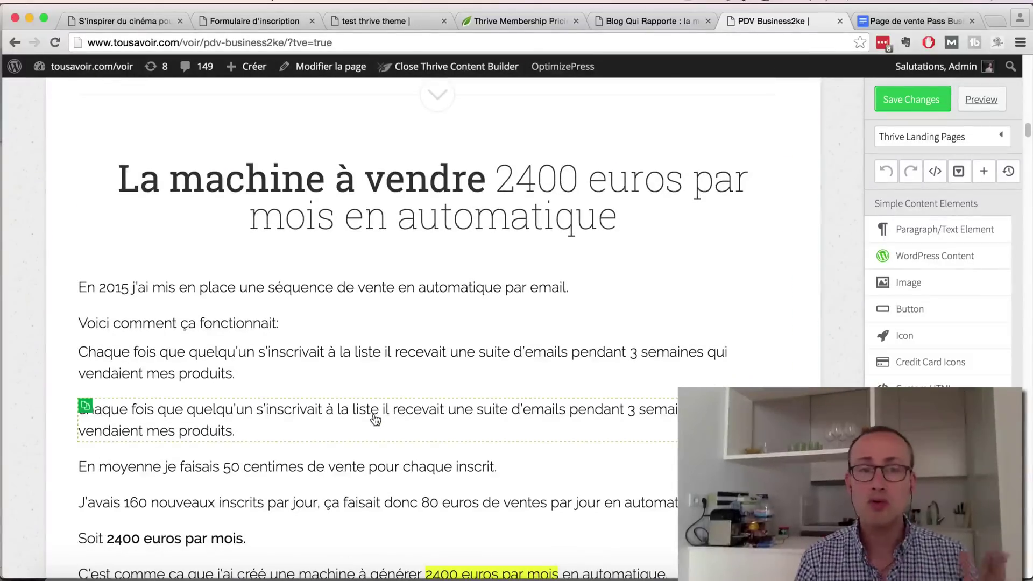
{"action": "scroll", "coordinate": [375, 419], "scroll_direction": "down", "scroll_amount": 9}
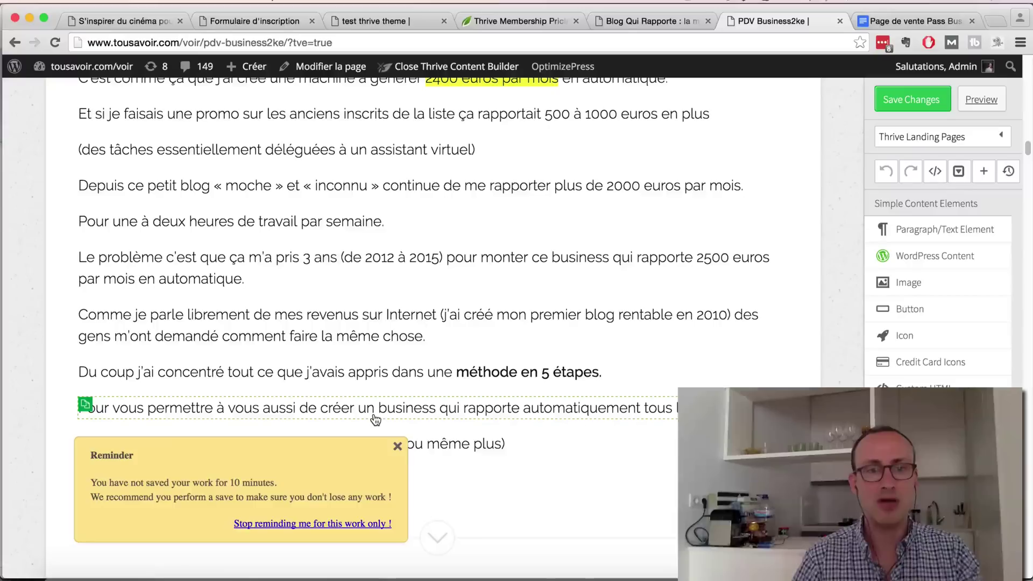
{"action": "left_click", "coordinate": [913, 106]}
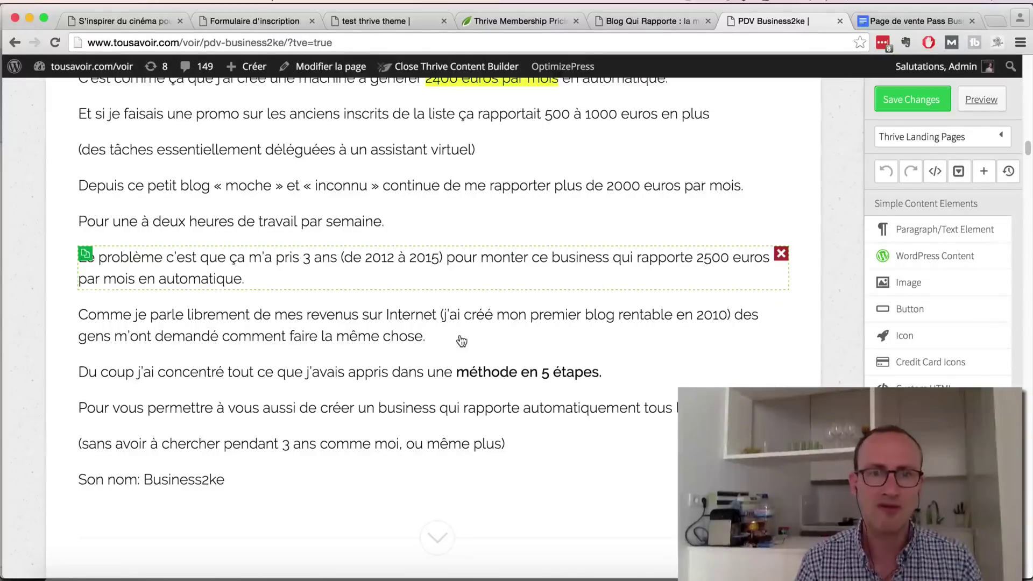
Step: Examine the page layout from "Vivez la semaine de 4h" through Modules 1 and 2 to "Deuxième pilier du trafic"
{"action": "scroll", "coordinate": [461, 340], "scroll_direction": "down", "scroll_amount": 10}
{"action": "scroll", "coordinate": [461, 341], "scroll_direction": "down", "scroll_amount": 13}
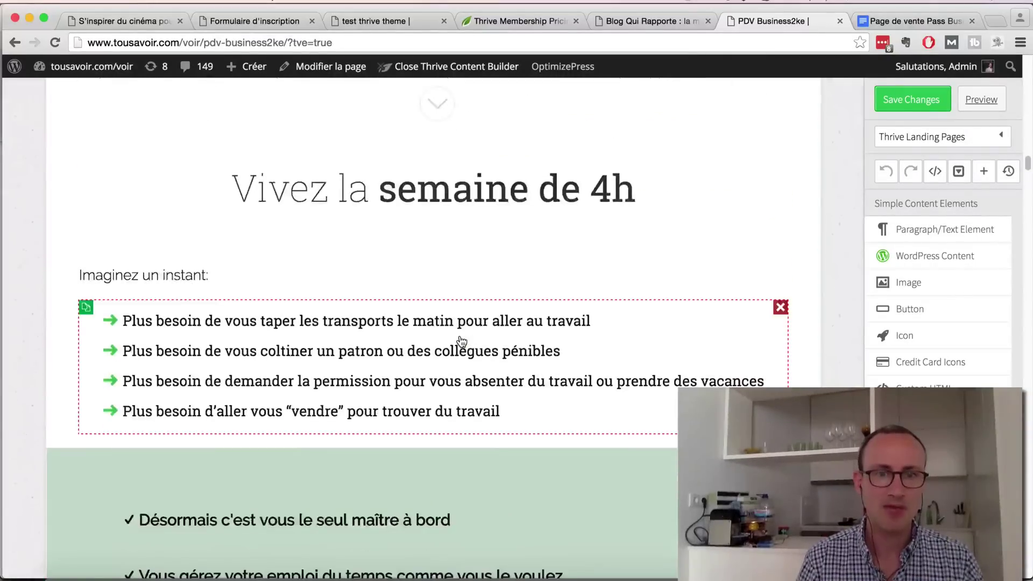
{"action": "scroll", "coordinate": [462, 340], "scroll_direction": "down", "scroll_amount": 6}
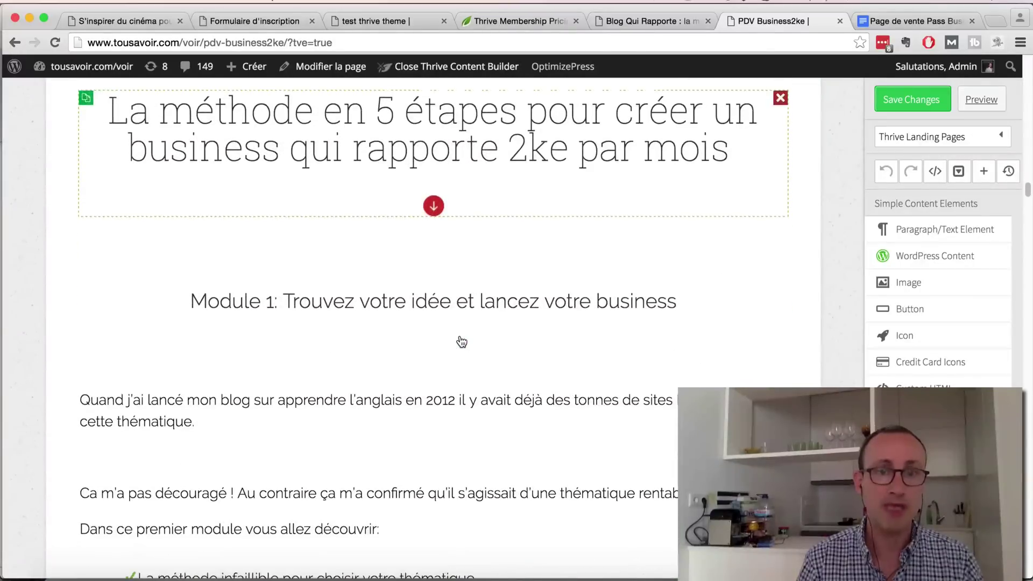
{"action": "scroll", "coordinate": [479, 287], "scroll_direction": "down", "scroll_amount": 7}
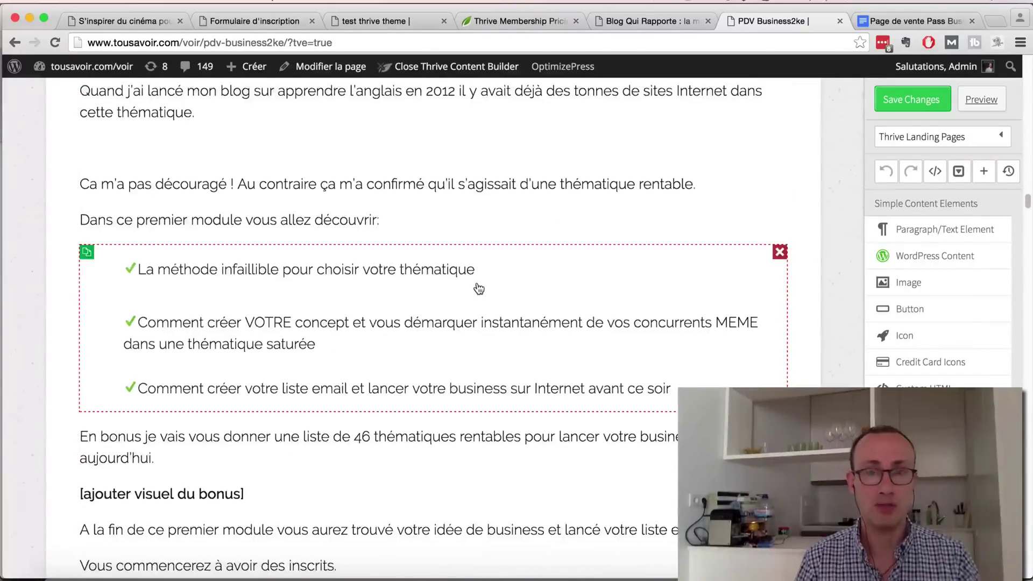
{"action": "scroll", "coordinate": [479, 289], "scroll_direction": "down", "scroll_amount": 20}
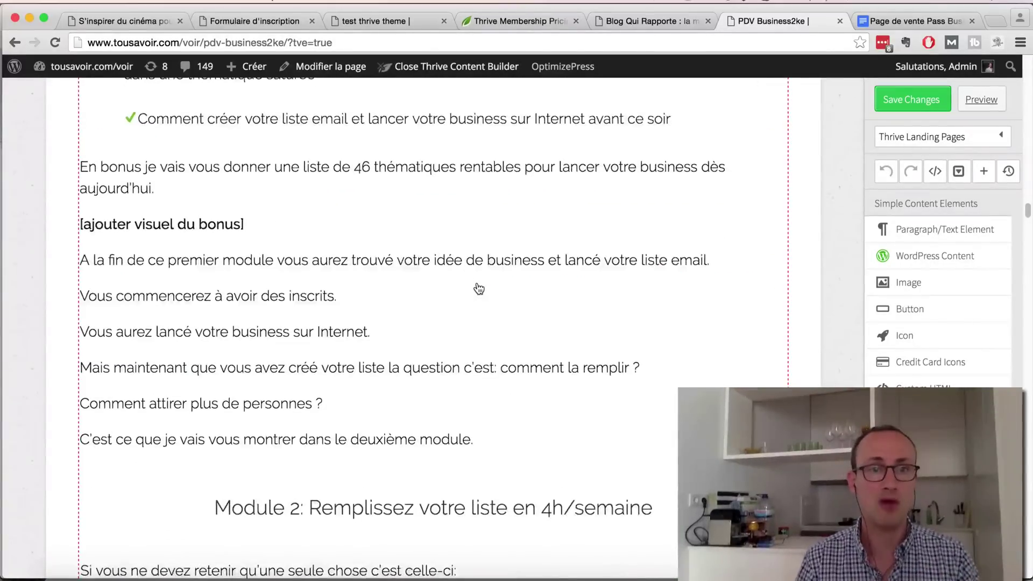
{"action": "scroll", "coordinate": [479, 289], "scroll_direction": "down", "scroll_amount": 8}
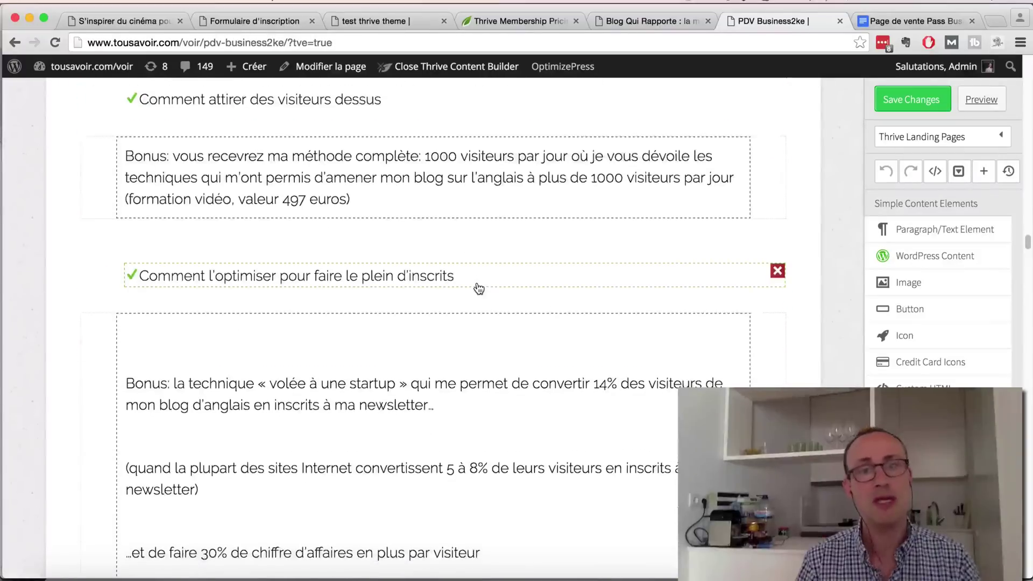
{"action": "scroll", "coordinate": [478, 287], "scroll_direction": "down", "scroll_amount": 8}
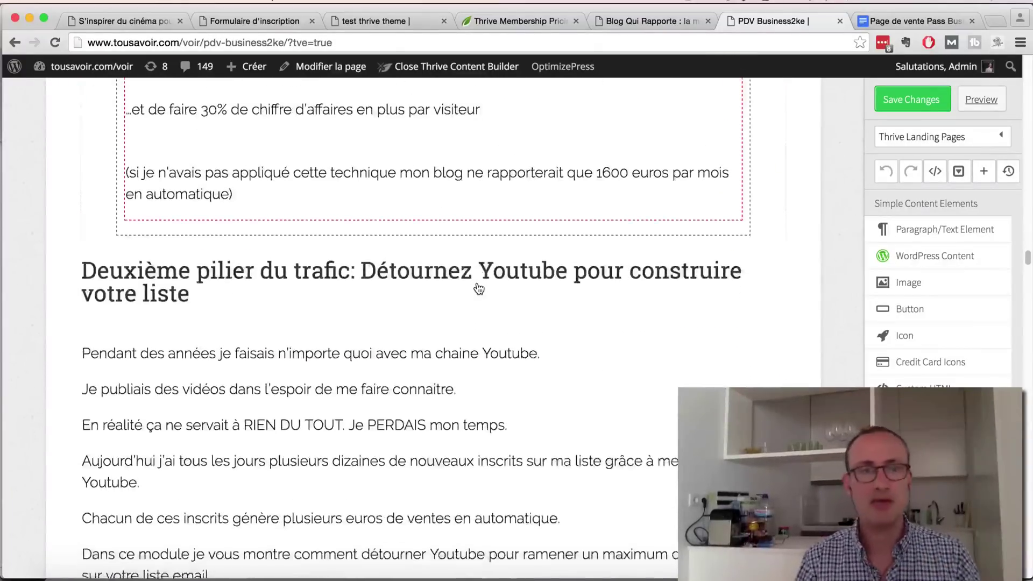
Step: Move the paragraphs in the "volée à une startup" bonus box upward to close the blank gaps between them
{"action": "scroll", "coordinate": [477, 290], "scroll_direction": "up", "scroll_amount": 4}
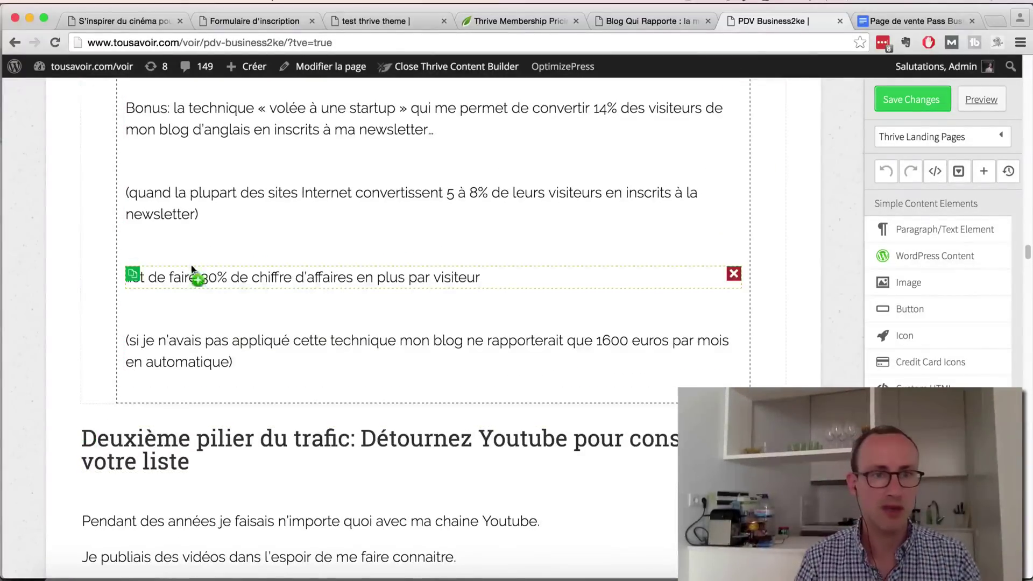
{"action": "left_click_drag", "start_coordinate": [196, 273], "coordinate": [191, 151]}
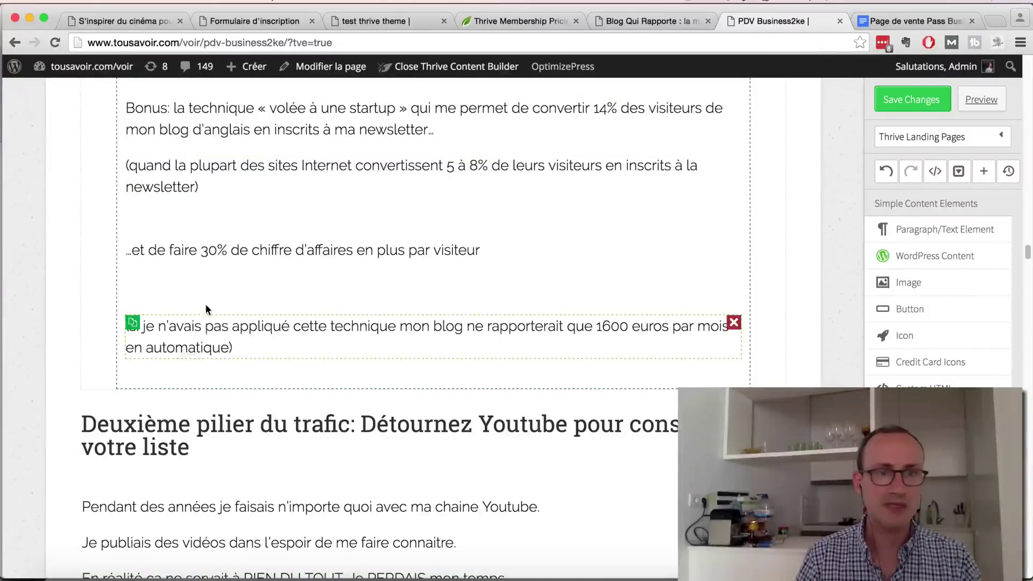
{"action": "left_click_drag", "start_coordinate": [206, 305], "coordinate": [199, 215]}
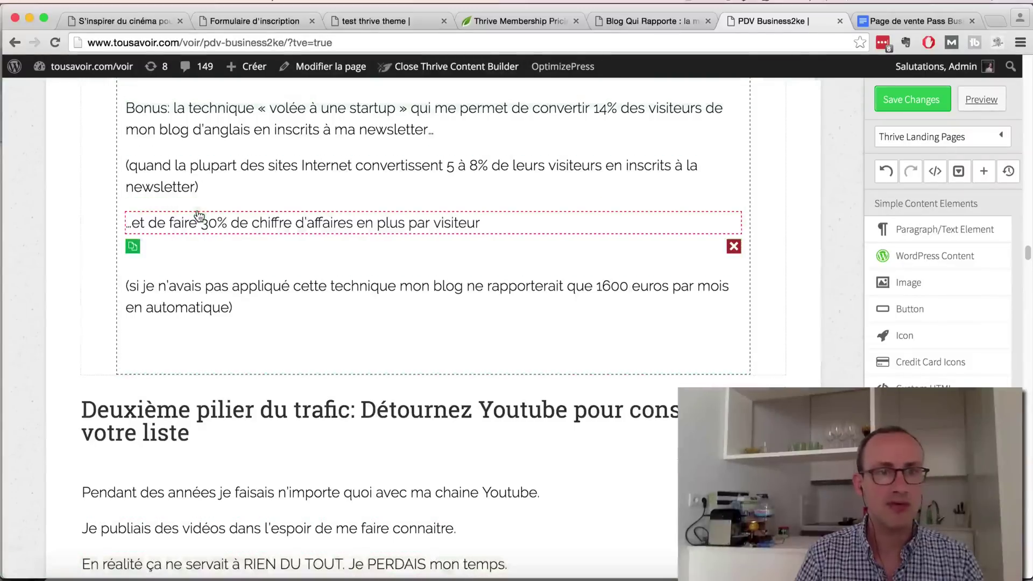
{"action": "left_click_drag", "start_coordinate": [198, 282], "coordinate": [204, 253]}
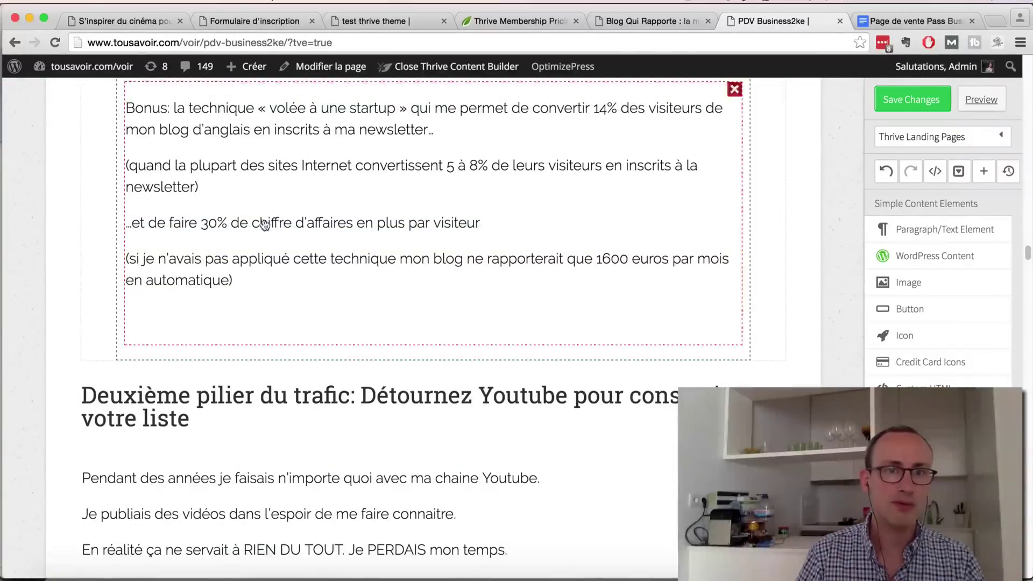
Step: Set the bottom margin of the "Comment trouver des idées de vidéos" checkmark line to 50 px
{"action": "left_click", "coordinate": [279, 222]}
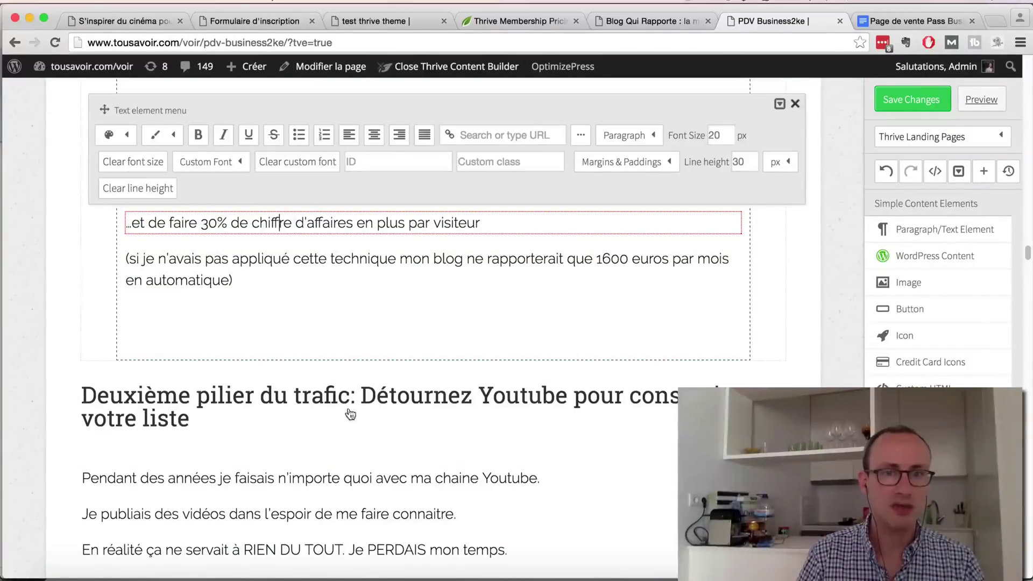
{"action": "left_click", "coordinate": [351, 439]}
{"action": "scroll", "coordinate": [351, 446], "scroll_direction": "down", "scroll_amount": 10}
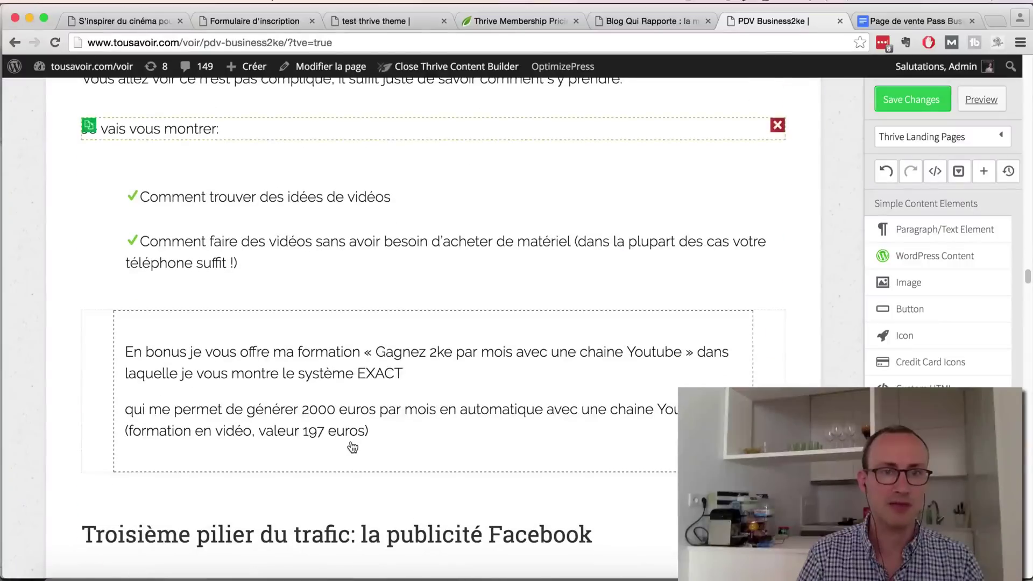
{"action": "left_click", "coordinate": [284, 199]}
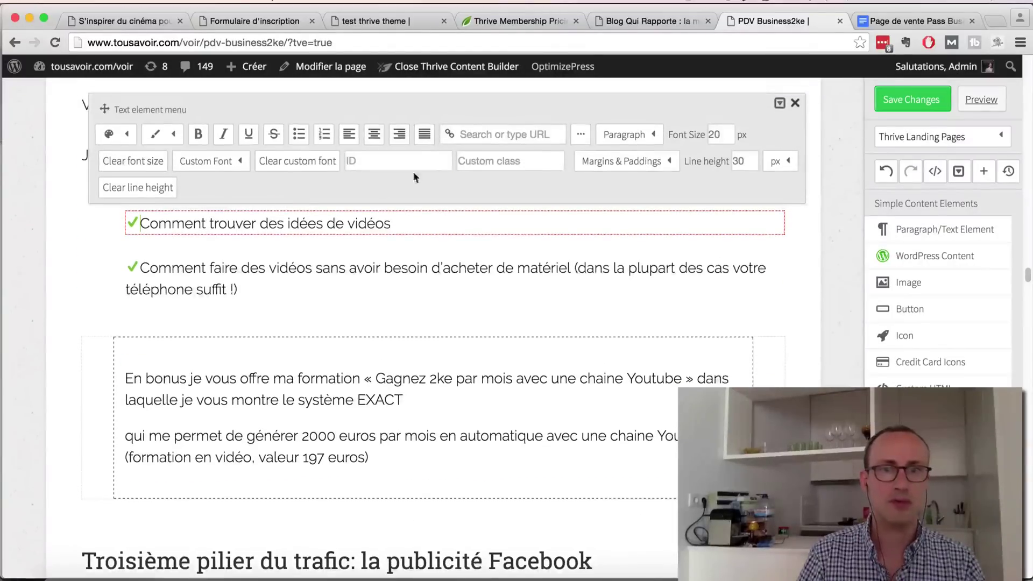
{"action": "left_click", "coordinate": [623, 163]}
{"action": "double_click", "coordinate": [652, 239]}
{"action": "type", "text": "30"}
{"action": "left_click_drag", "start_coordinate": [653, 238], "coordinate": [621, 238]}
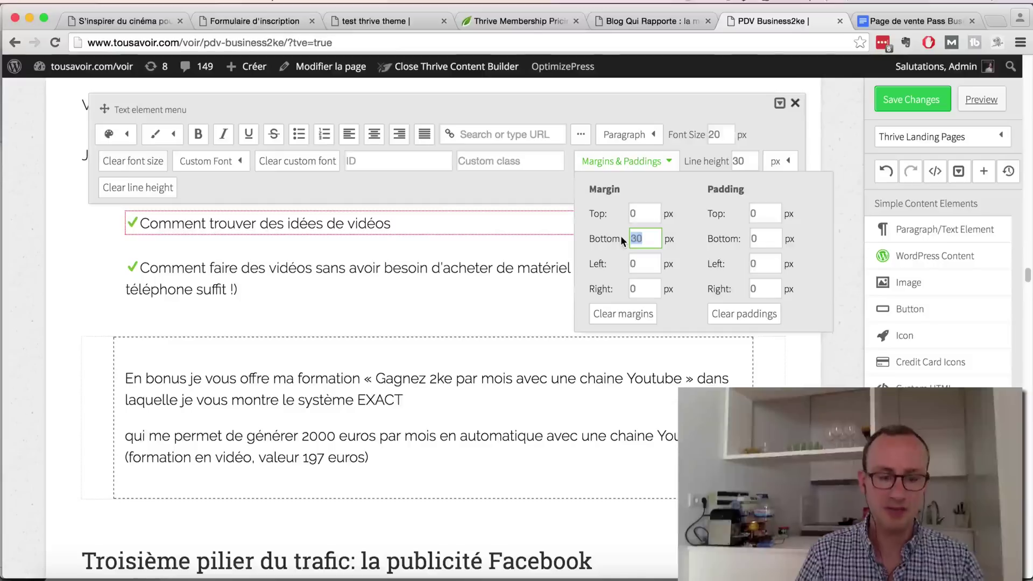
{"action": "type", "text": "50"}
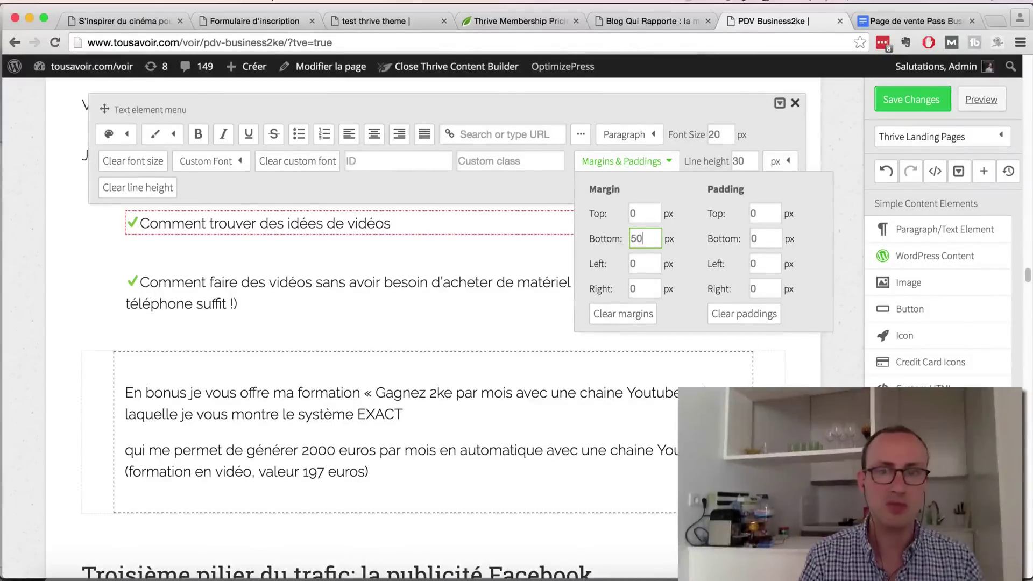
Step: Restore the bottom margin of the "Comment trouver des idées de vidéos" line to 30 px and close its text settings
{"action": "key", "text": "BackSpace"}
{"action": "key", "text": "BackSpace"}
{"action": "type", "text": "30"}
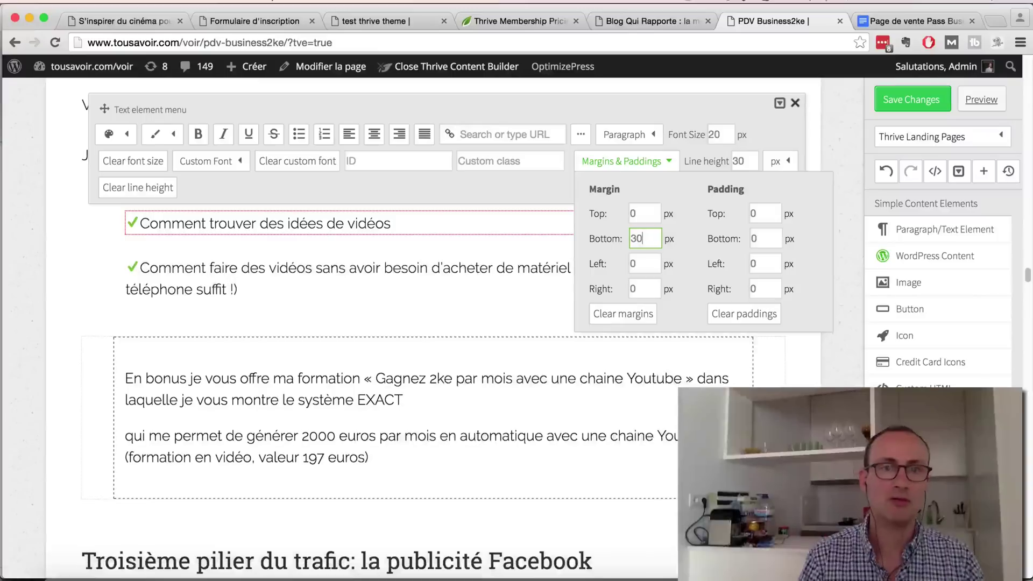
{"action": "left_click", "coordinate": [796, 103]}
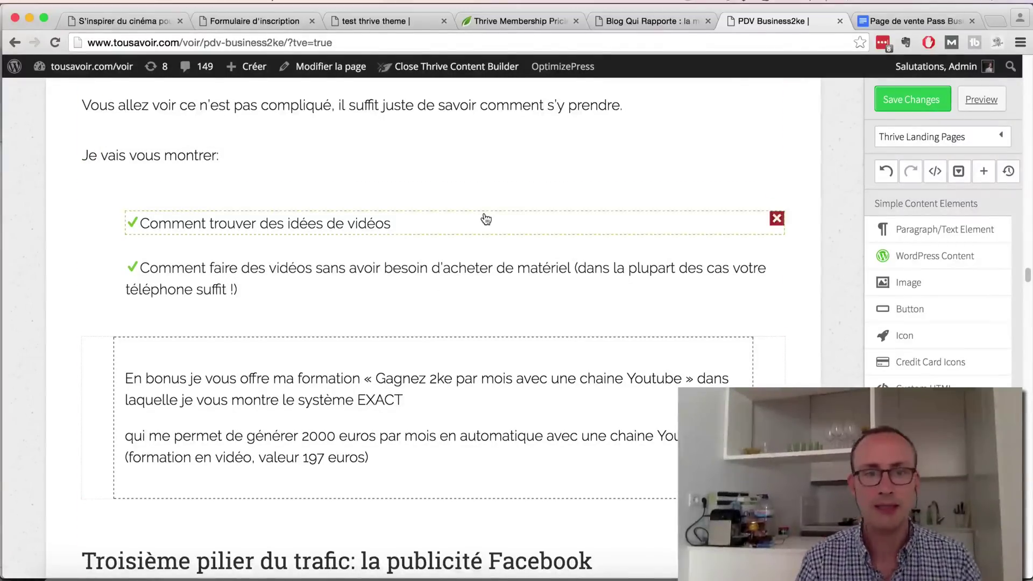
Step: Review the sales page from the Youtube bonus box through Modules 3 and 4 to the repeated Module 2 heading
{"action": "scroll", "coordinate": [486, 218], "scroll_direction": "down", "scroll_amount": 5}
{"action": "scroll", "coordinate": [486, 218], "scroll_direction": "down", "scroll_amount": 5}
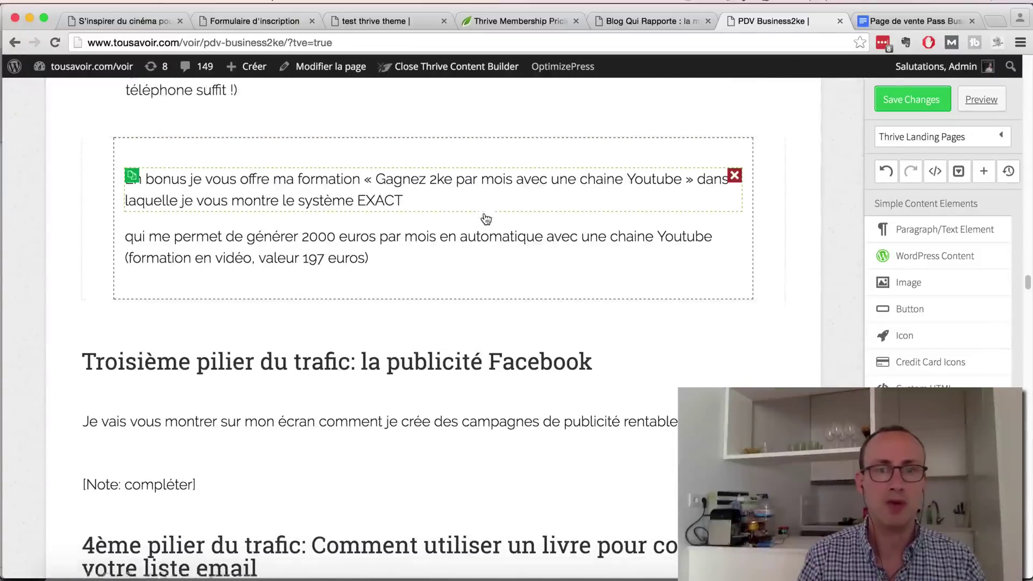
{"action": "scroll", "coordinate": [486, 219], "scroll_direction": "down", "scroll_amount": 3}
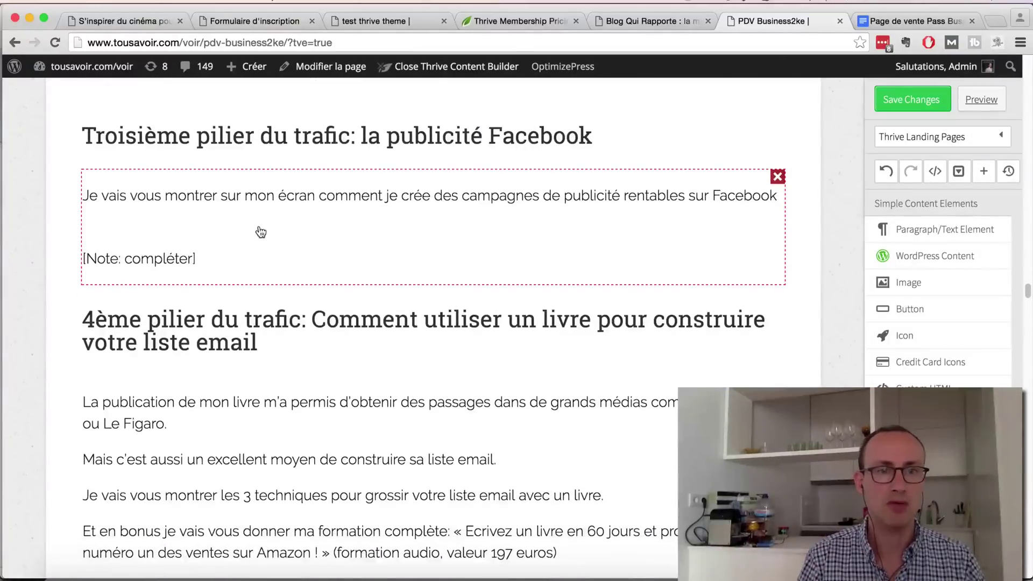
{"action": "scroll", "coordinate": [260, 230], "scroll_direction": "down", "scroll_amount": 10}
{"action": "scroll", "coordinate": [258, 237], "scroll_direction": "down", "scroll_amount": 15}
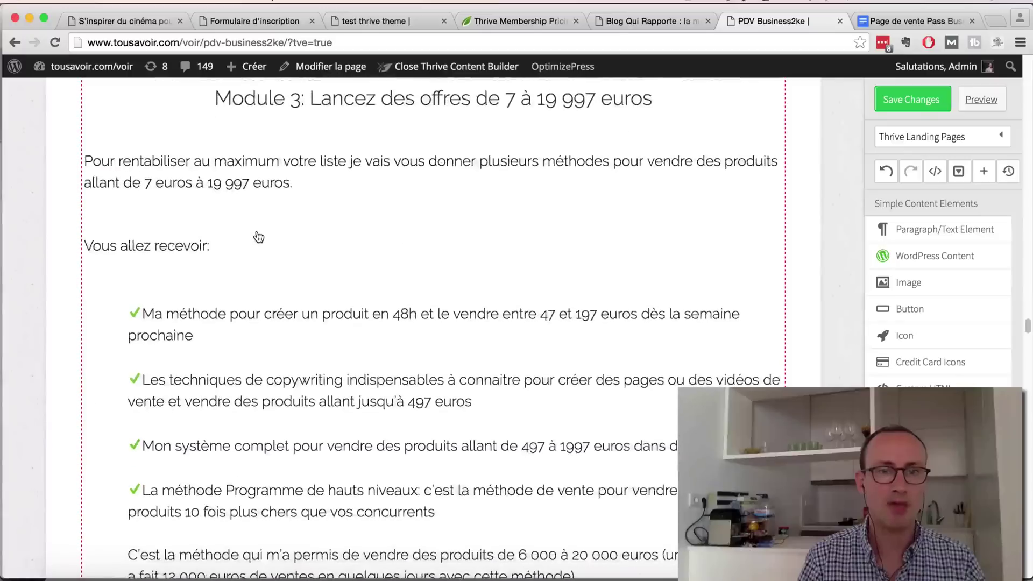
{"action": "scroll", "coordinate": [258, 236], "scroll_direction": "down", "scroll_amount": 20}
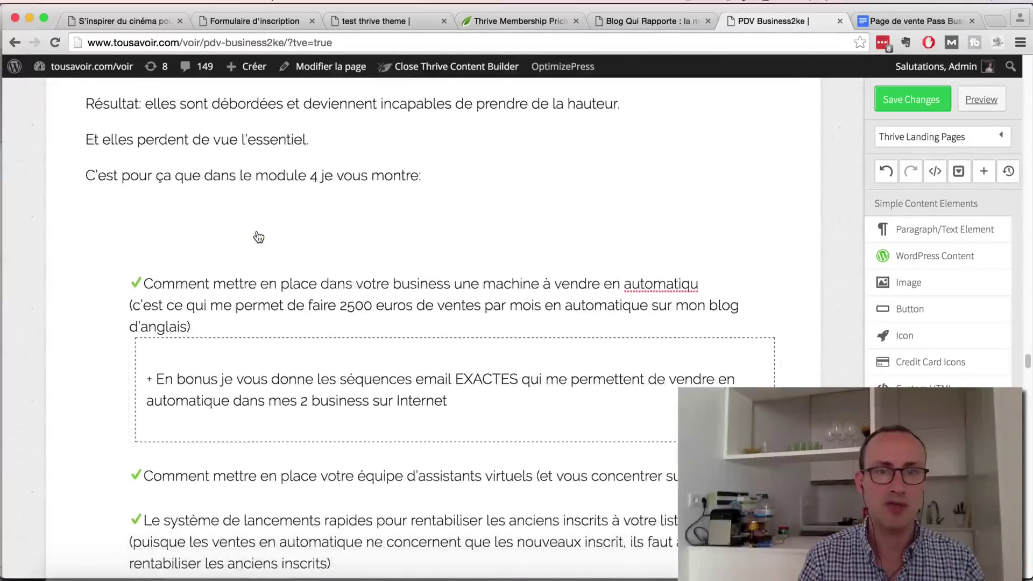
{"action": "scroll", "coordinate": [258, 237], "scroll_direction": "down", "scroll_amount": 10}
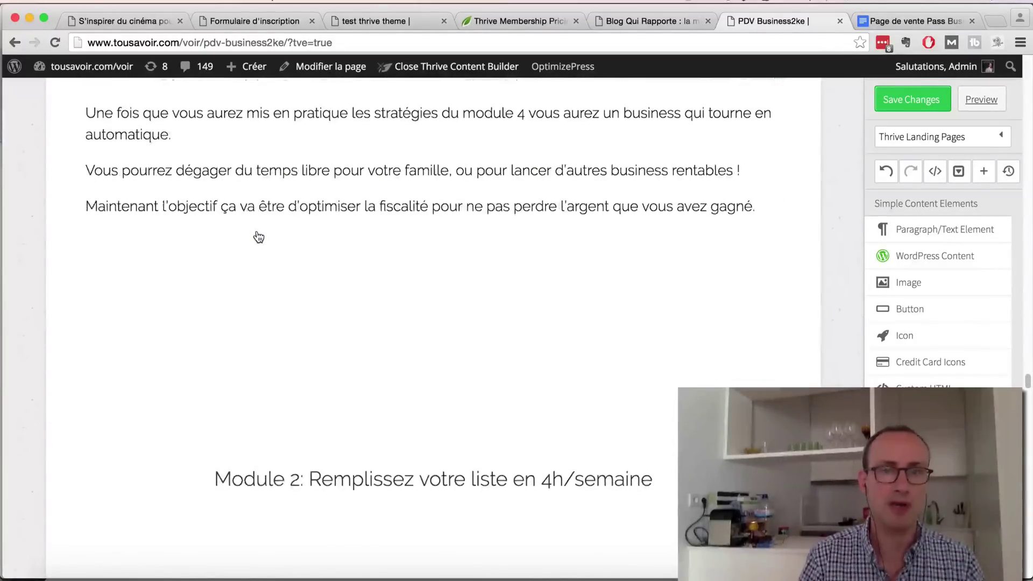
Step: Review the page upward from Module 4 past "La méthode en 5 étapes" to the "3052 euros en 2 semaines" heading
{"action": "scroll", "coordinate": [258, 239], "scroll_direction": "up", "scroll_amount": 8}
{"action": "scroll", "coordinate": [258, 239], "scroll_direction": "up", "scroll_amount": 20}
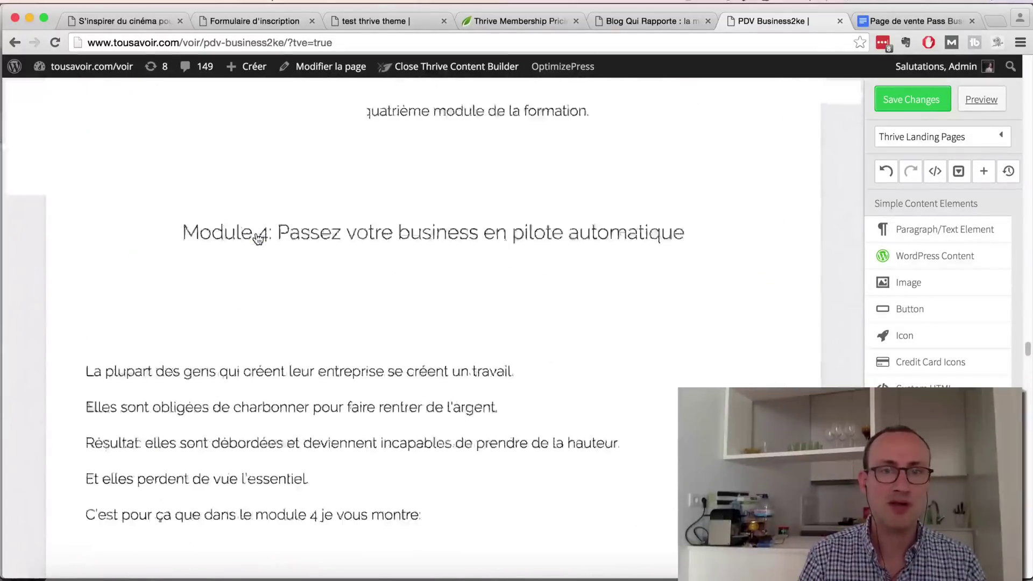
{"action": "scroll", "coordinate": [258, 239], "scroll_direction": "up", "scroll_amount": 20}
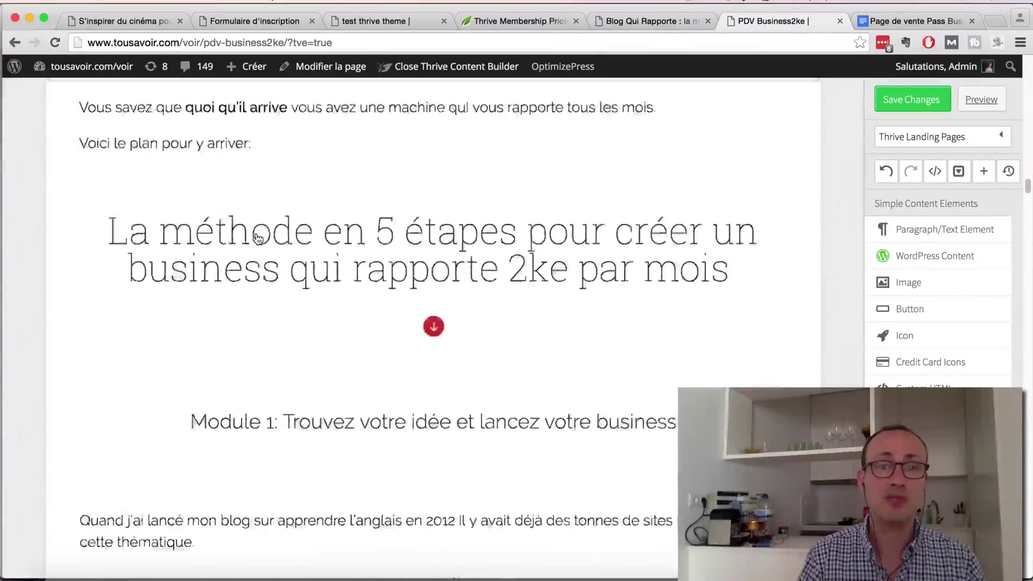
{"action": "scroll", "coordinate": [258, 238], "scroll_direction": "up", "scroll_amount": 6}
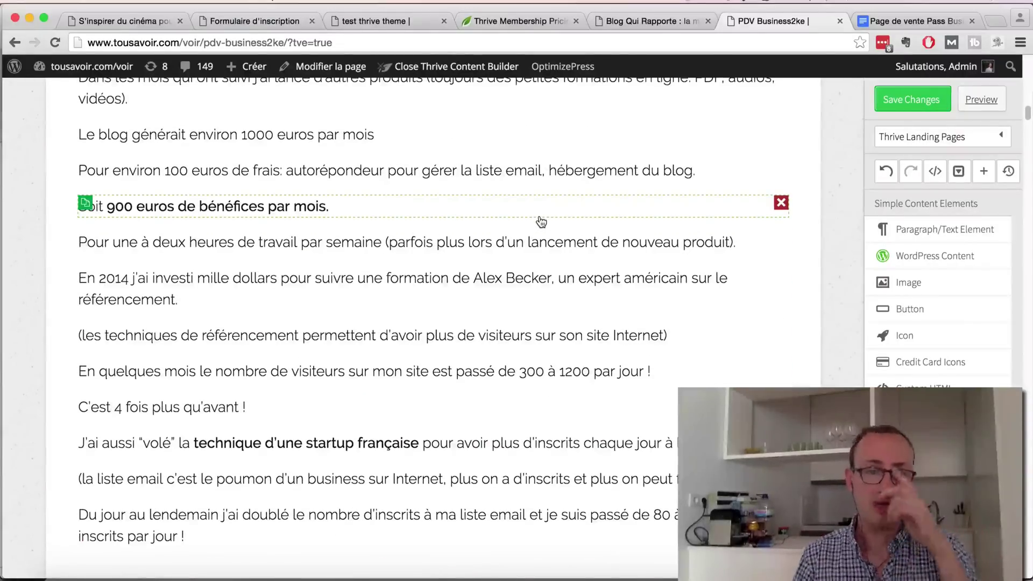
{"action": "scroll", "coordinate": [542, 221], "scroll_direction": "up", "scroll_amount": 7}
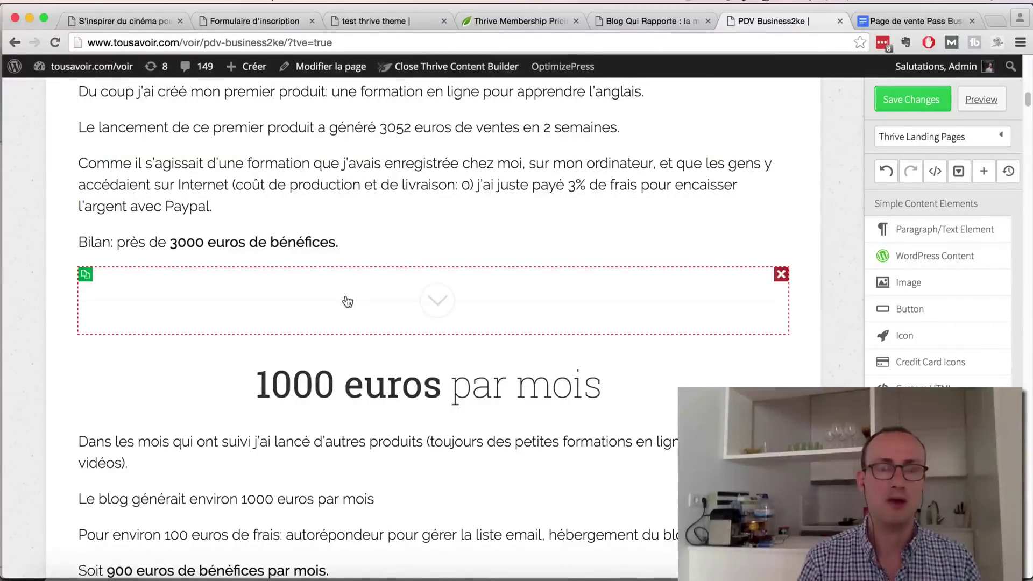
{"action": "scroll", "coordinate": [348, 301], "scroll_direction": "up", "scroll_amount": 5}
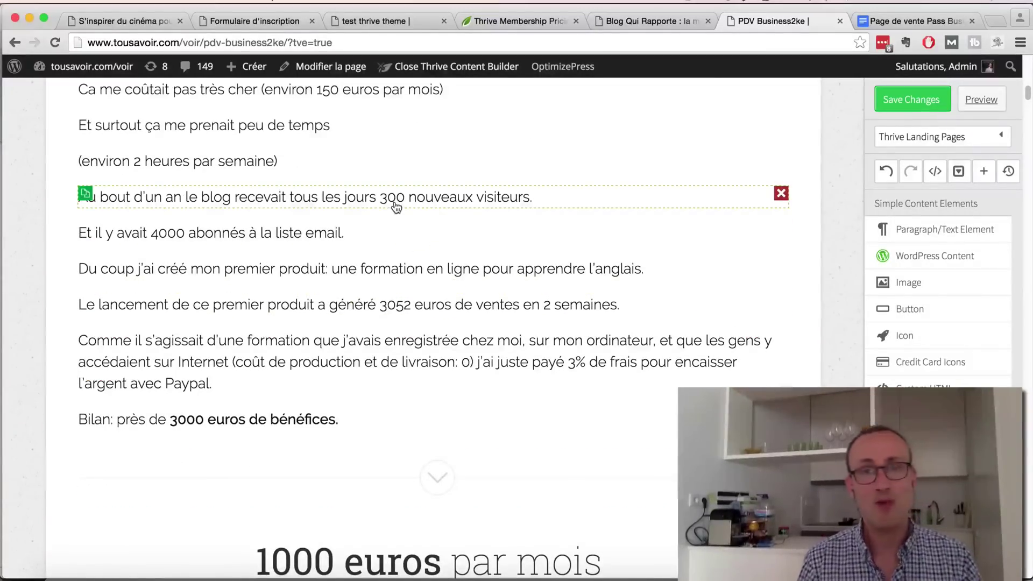
{"action": "scroll", "coordinate": [395, 206], "scroll_direction": "up", "scroll_amount": 5}
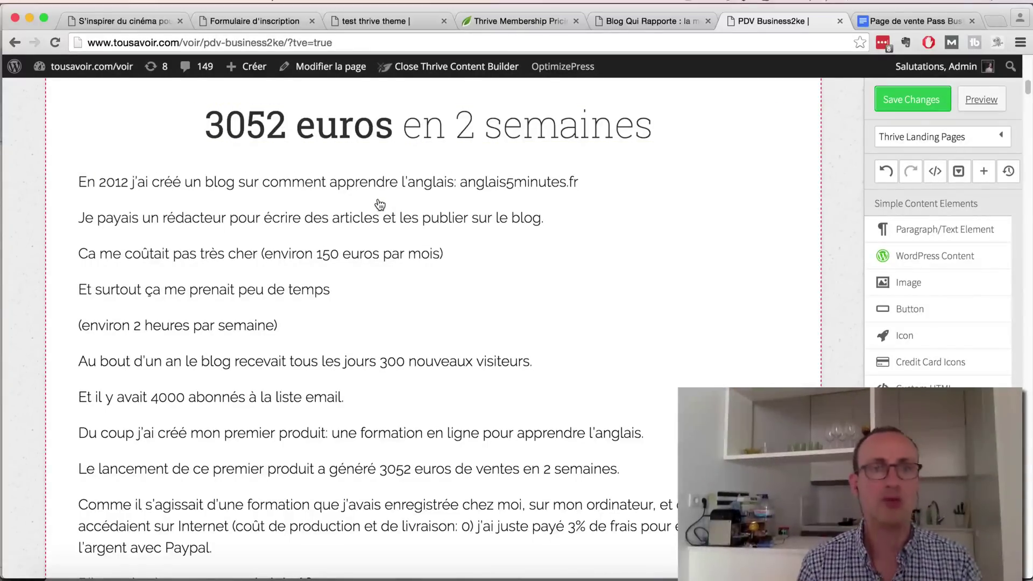
{"action": "scroll", "coordinate": [366, 204], "scroll_direction": "up", "scroll_amount": 3}
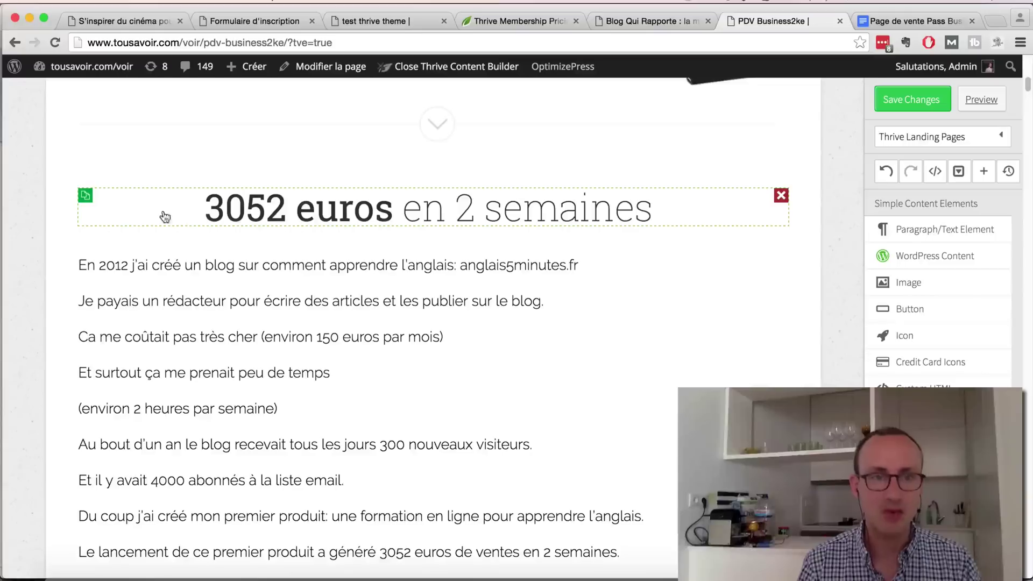
Step: Duplicate the "3052 euros en 2 semaines" heading twice in turn, deleting each copy and opening the second for text editing first
{"action": "left_click", "coordinate": [85, 197]}
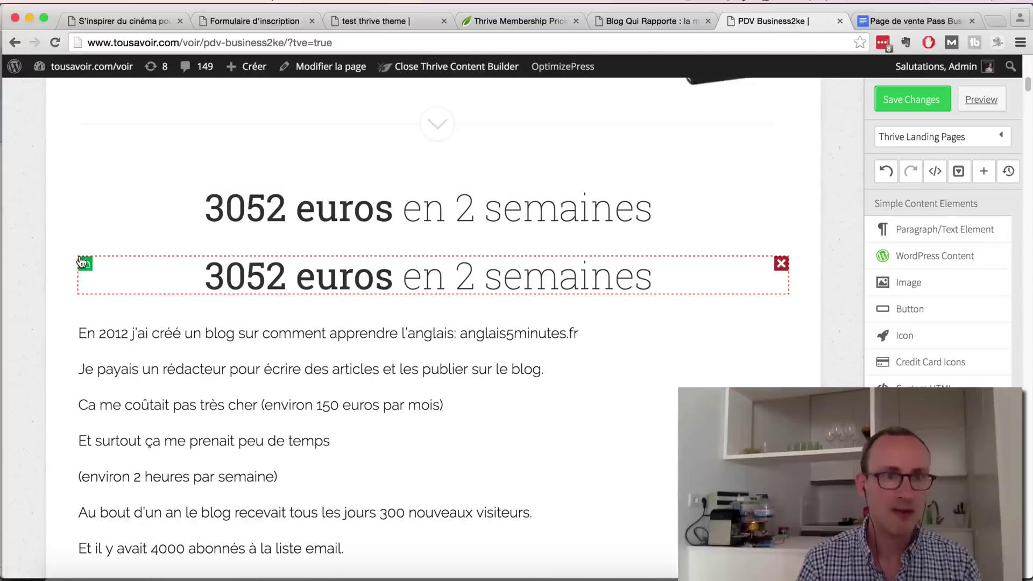
{"action": "left_click", "coordinate": [781, 263]}
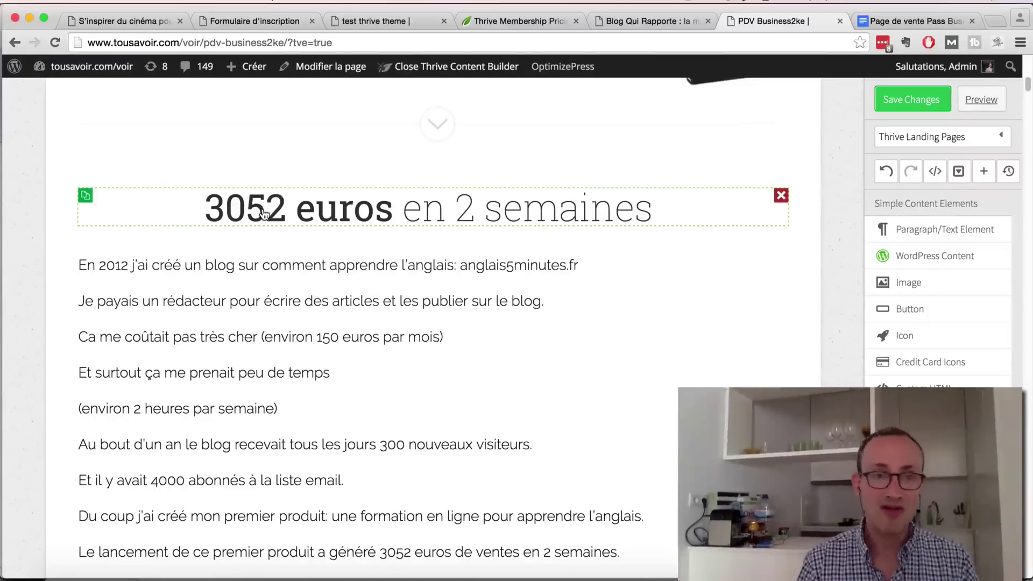
{"action": "left_click", "coordinate": [85, 197]}
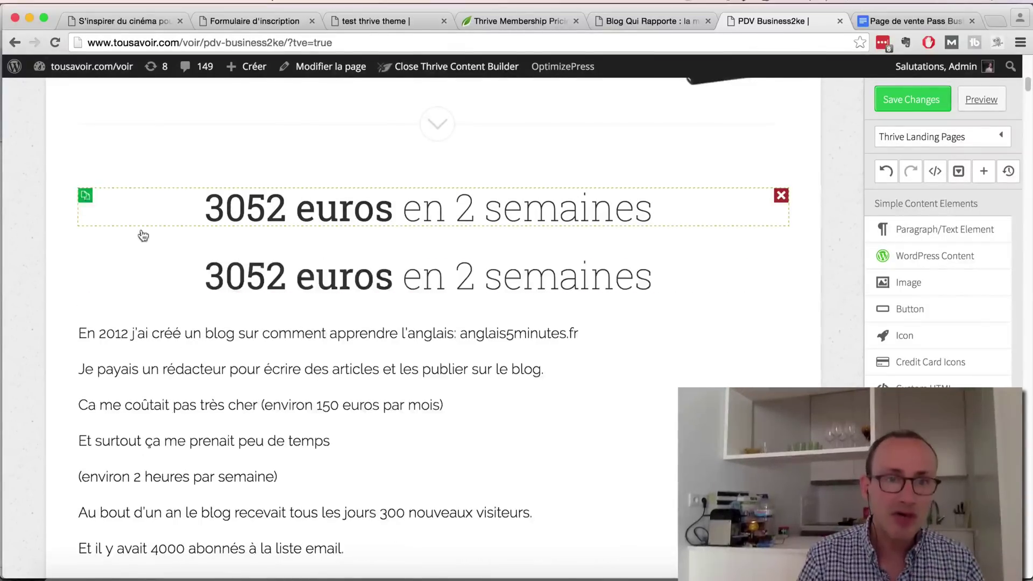
{"action": "left_click", "coordinate": [321, 285]}
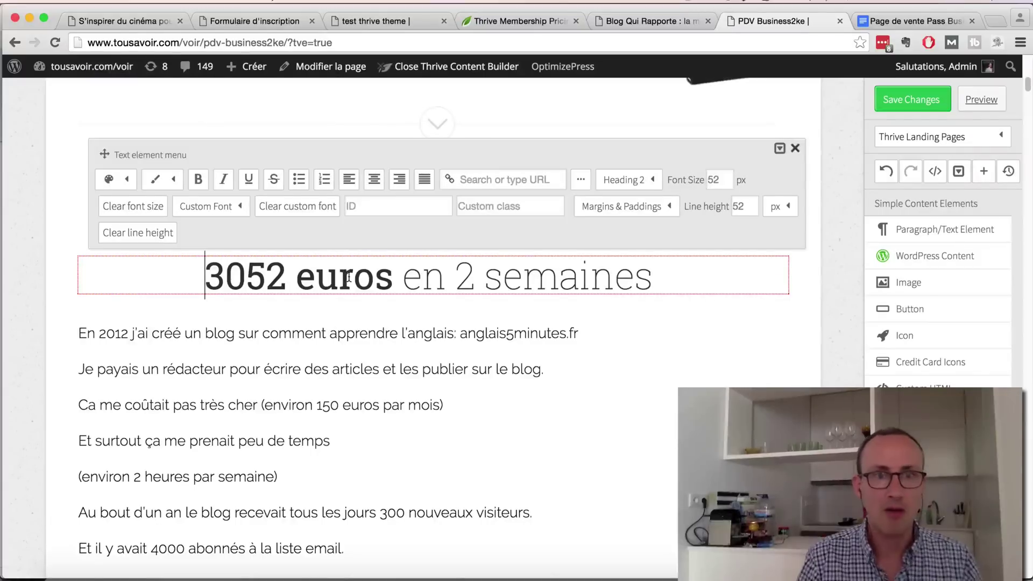
{"action": "key", "text": "Escape"}
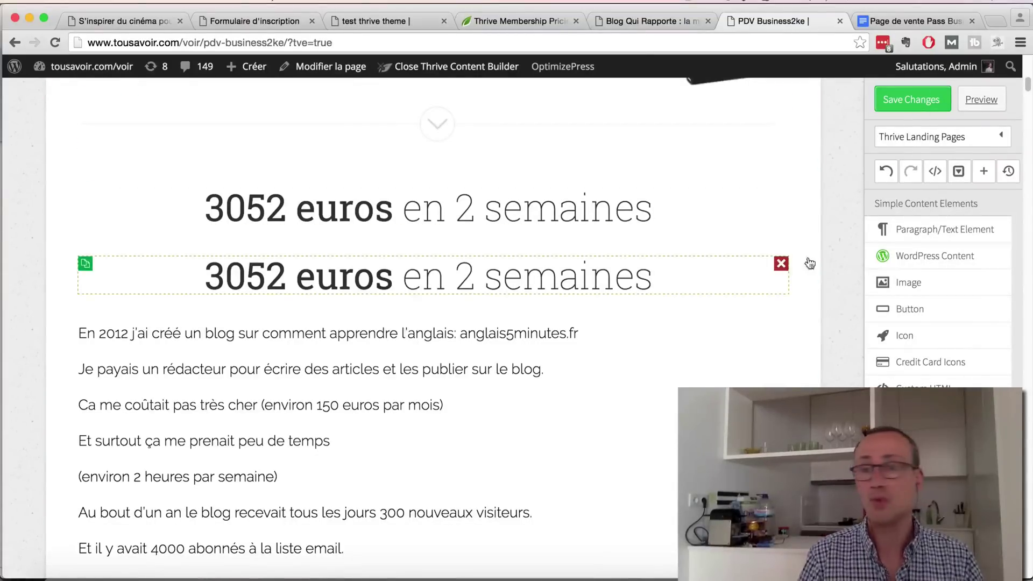
{"action": "left_click", "coordinate": [781, 266]}
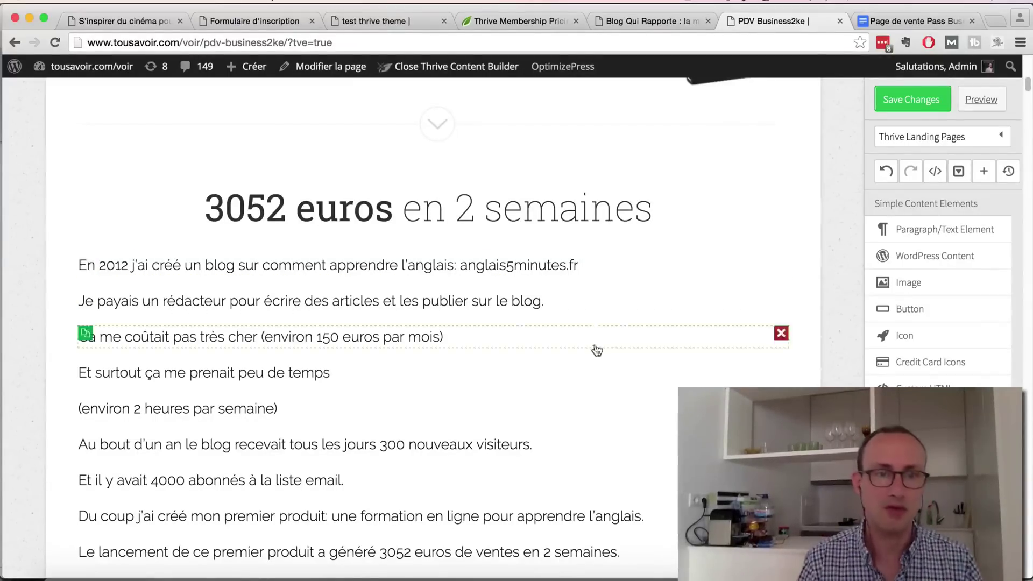
Step: Examine the sections from "3052 euros en 2 semaines" through "1000 euros par mois" to the "La machine à vendre" heading
{"action": "scroll", "coordinate": [477, 391], "scroll_direction": "down", "scroll_amount": 4}
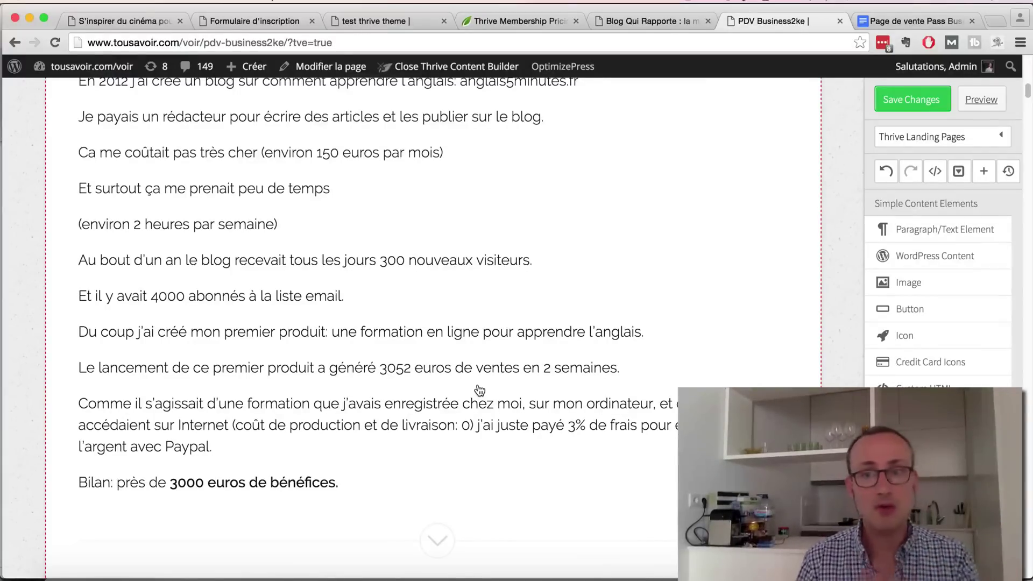
{"action": "scroll", "coordinate": [480, 390], "scroll_direction": "down", "scroll_amount": 7}
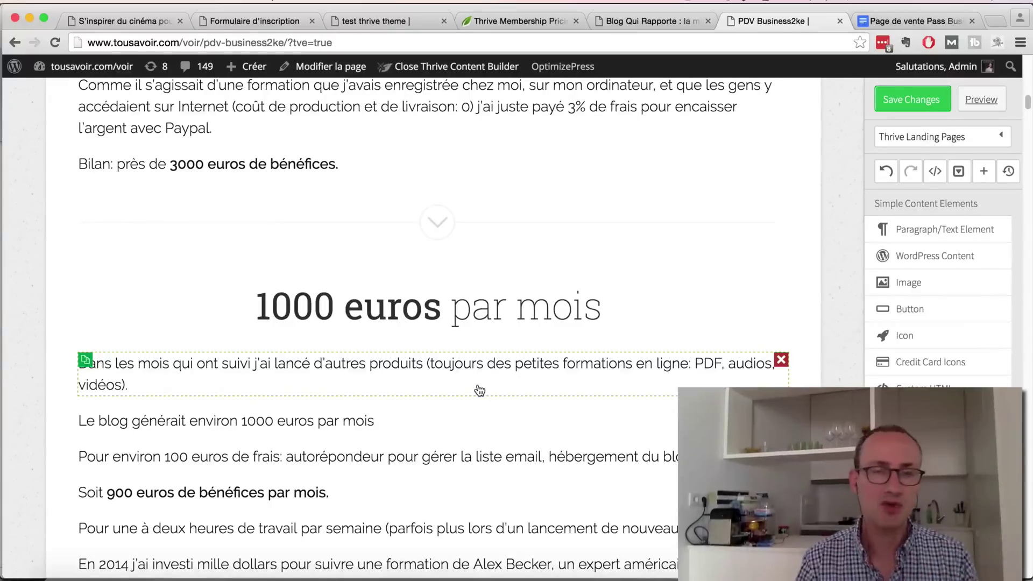
{"action": "scroll", "coordinate": [479, 390], "scroll_direction": "down", "scroll_amount": 10}
{"action": "scroll", "coordinate": [479, 390], "scroll_direction": "down", "scroll_amount": 4}
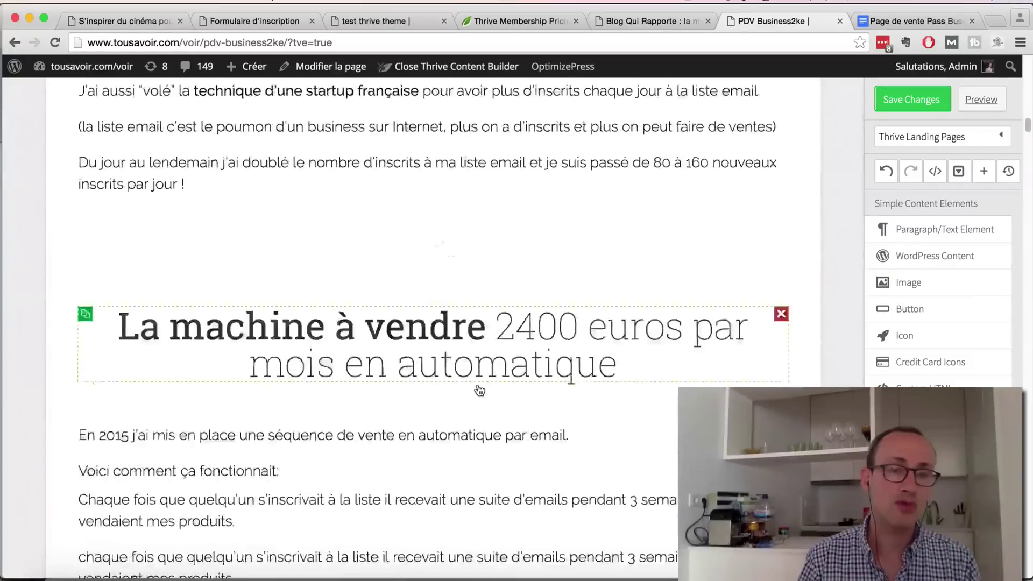